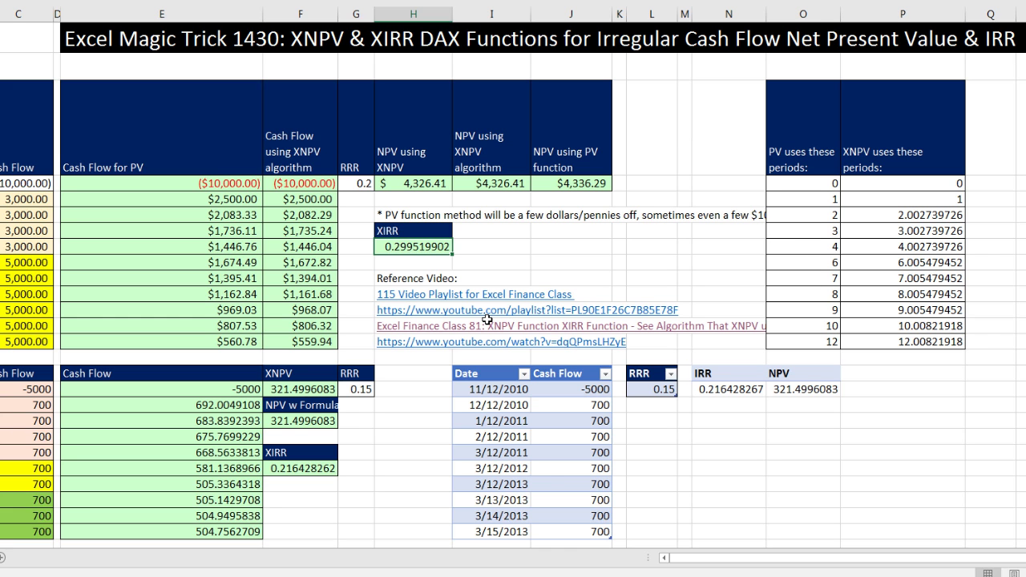
Step: Examine the cash flow table for Projects A to C, the project RRR table and the project PivotTable on the worksheet
click(705, 449)
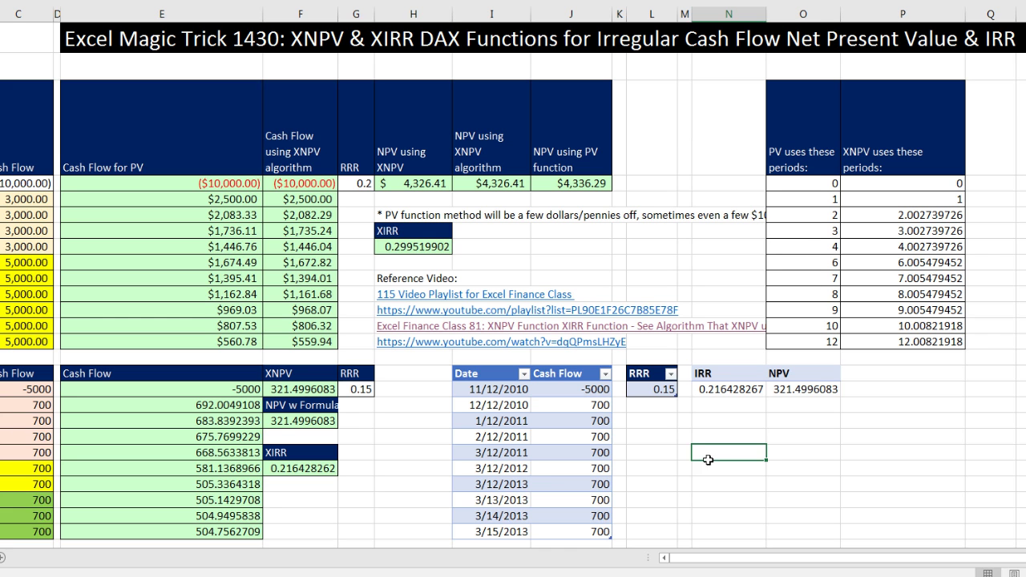
scroll(705, 457, down, 8)
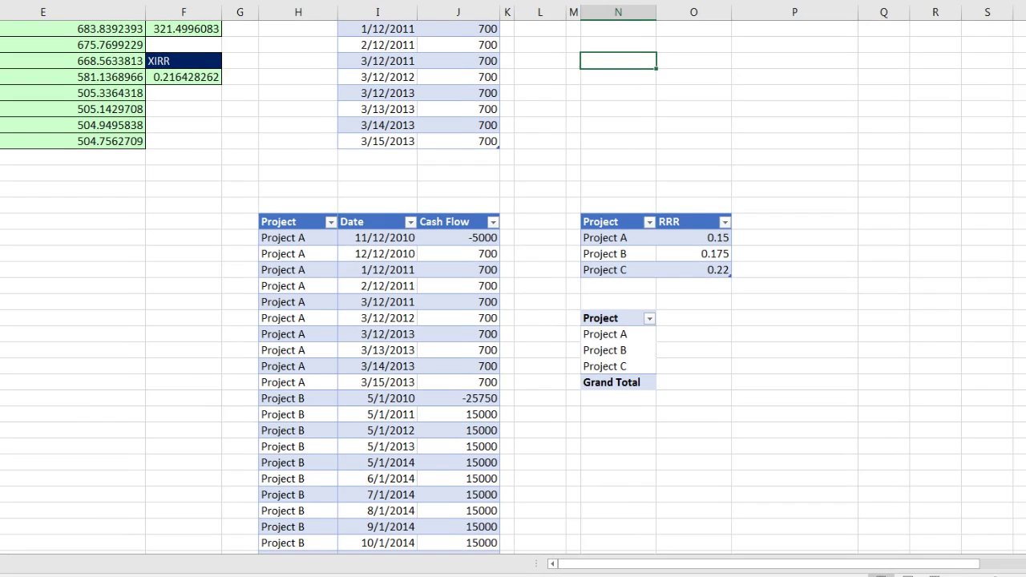
click(715, 331)
scroll(601, 68, down, 4)
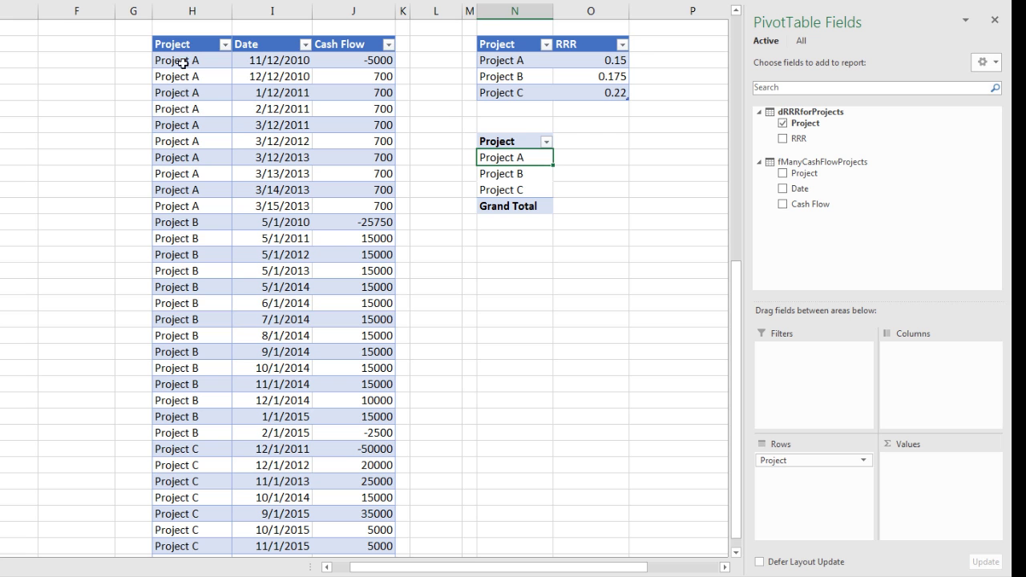
drag(183, 61, 211, 206)
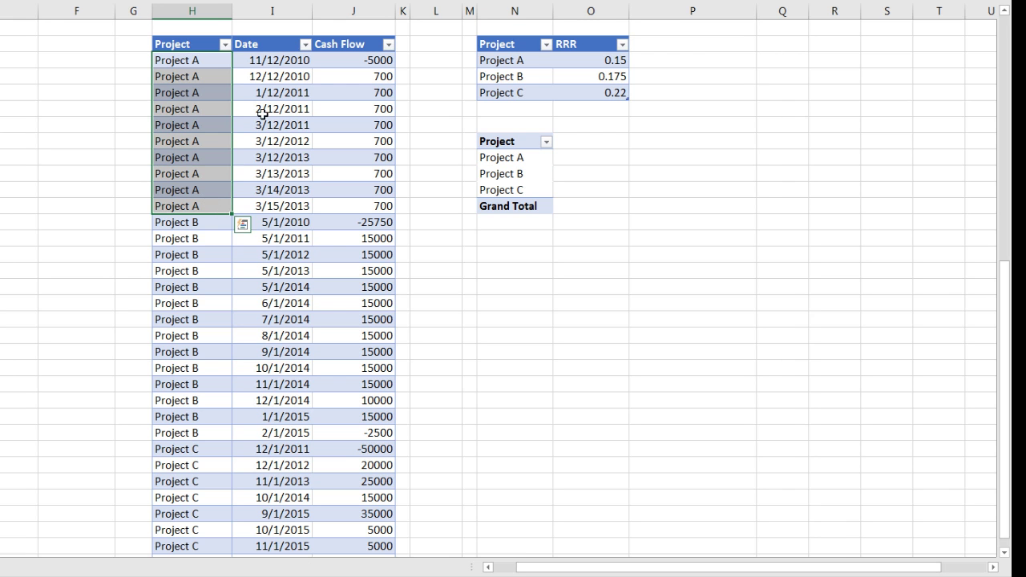
drag(271, 60, 276, 206)
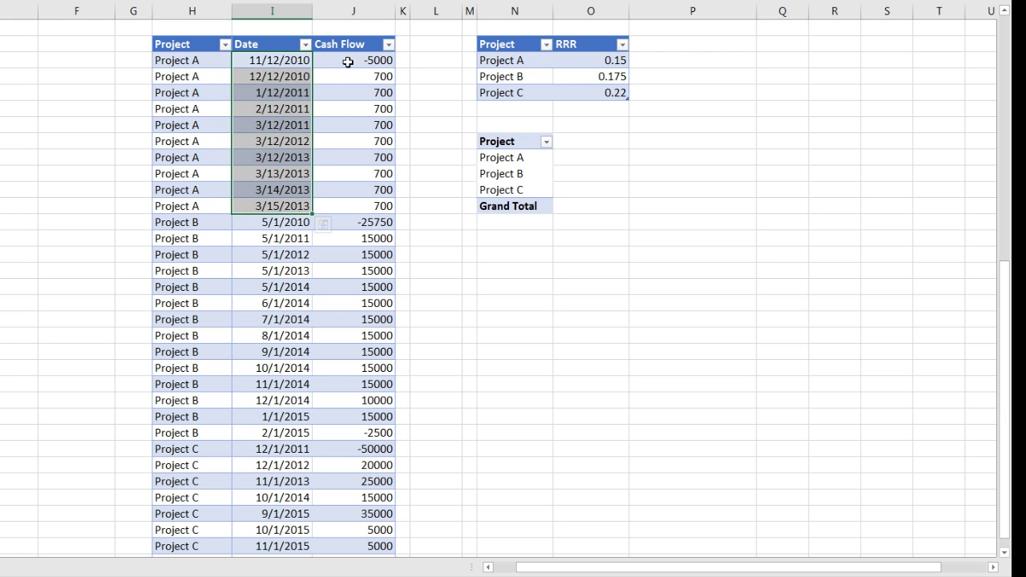
drag(345, 62, 357, 205)
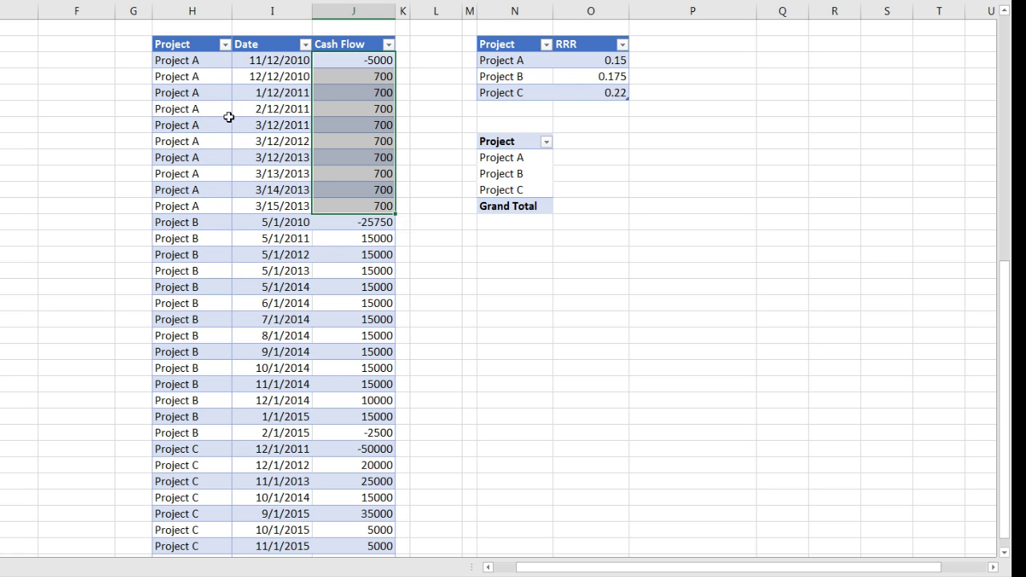
drag(159, 234, 352, 433)
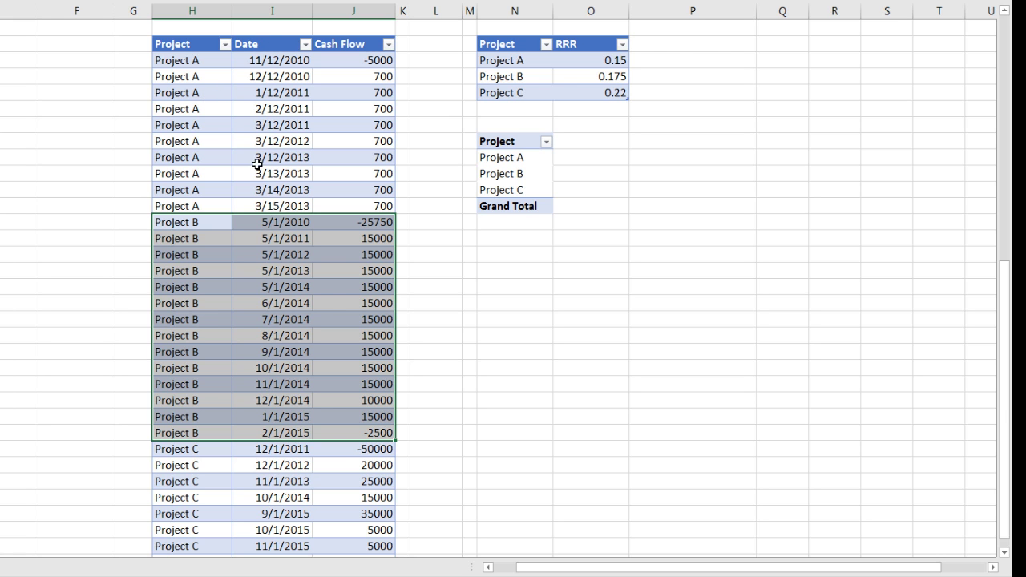
click(509, 59)
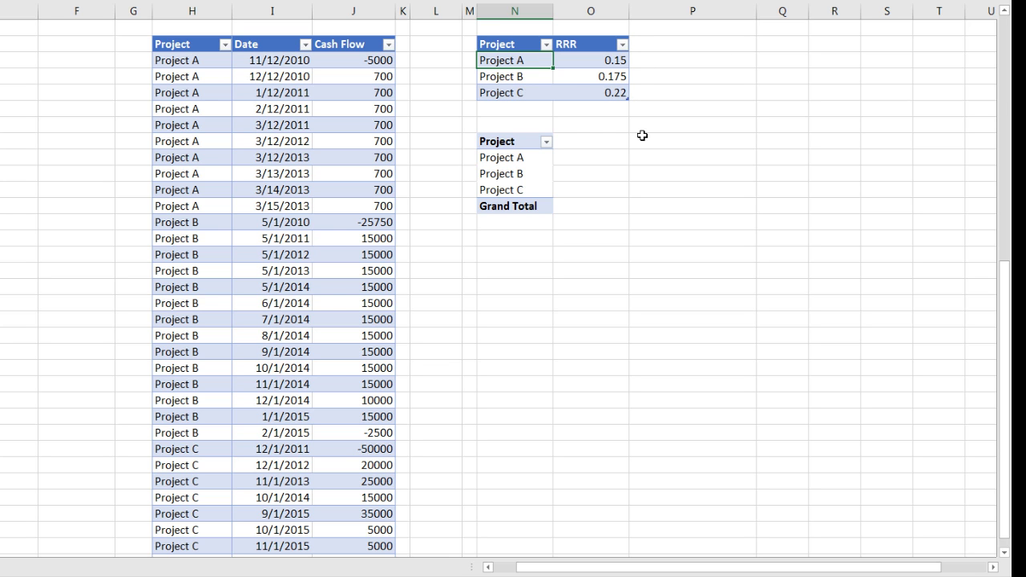
click(527, 151)
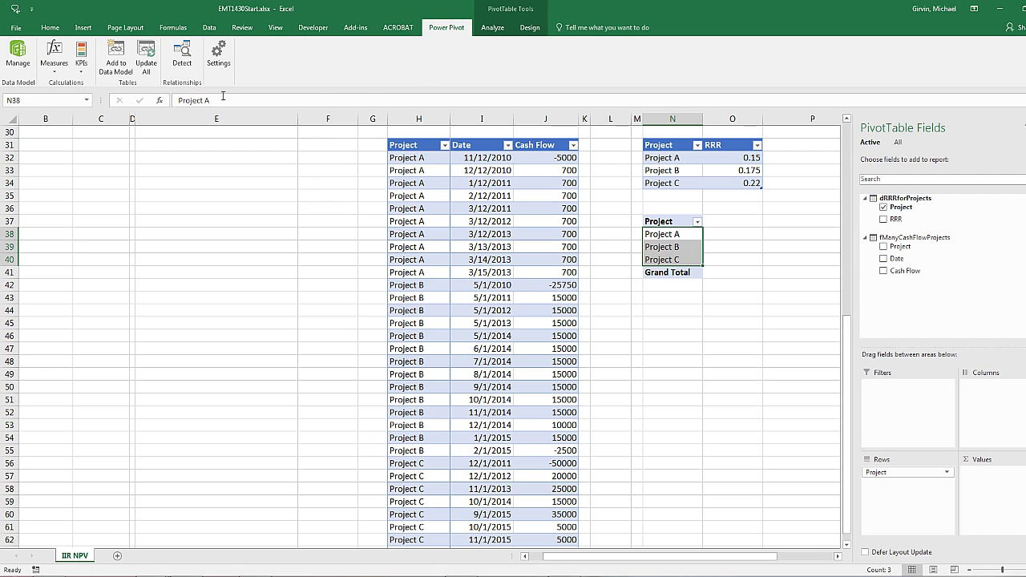
Step: Open the Power Pivot data model in data view and select the second calculation cell below Cash Flow in fManyCashFlowProjects
click(17, 56)
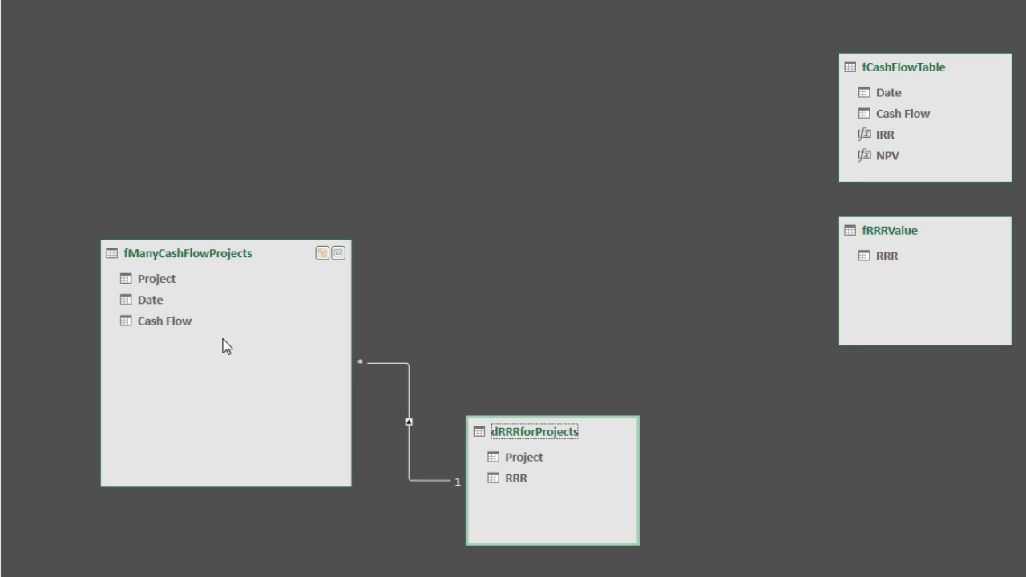
click(573, 53)
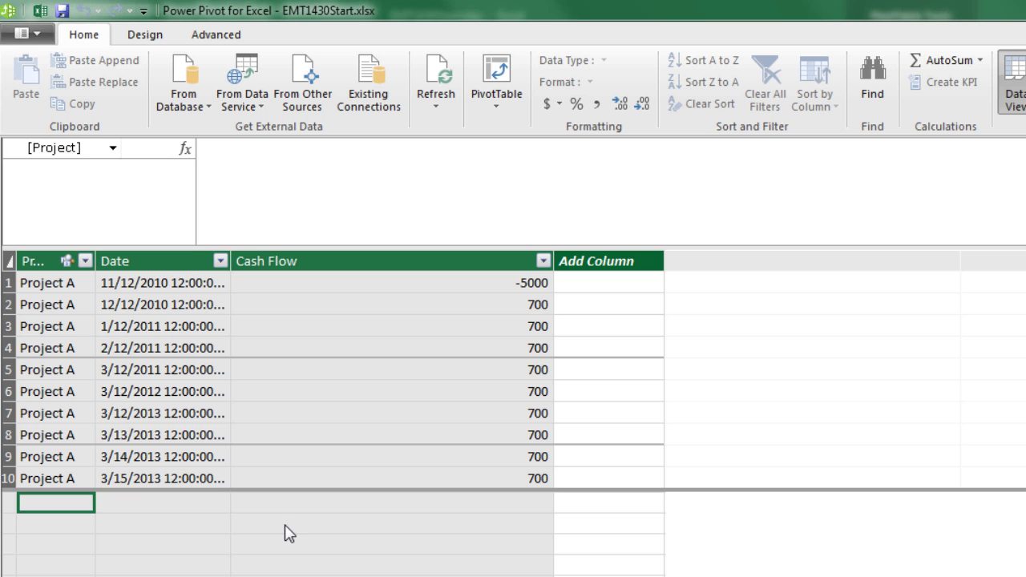
click(284, 525)
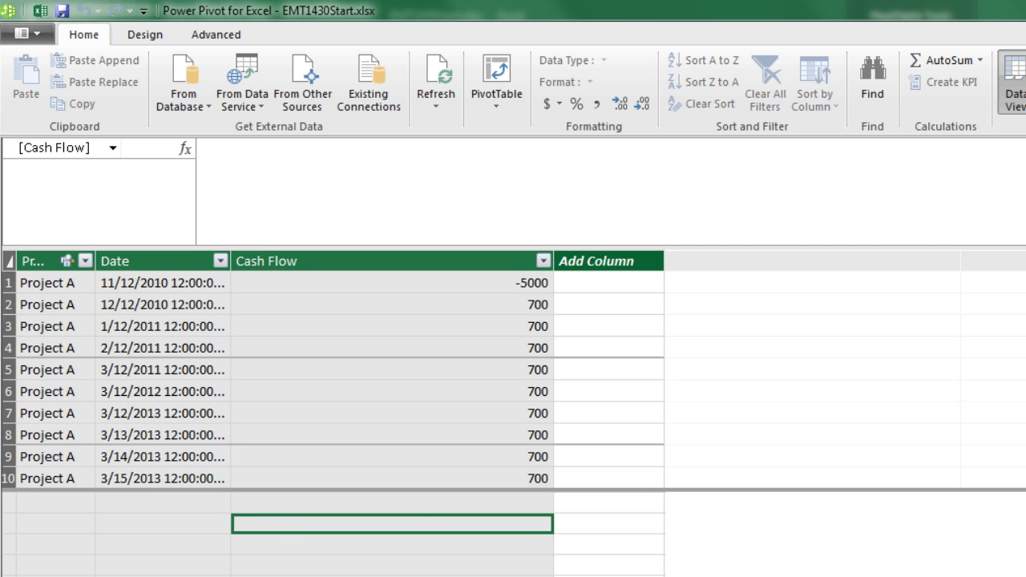
Step: Shrink the formula area to one line and start the measure "Net Presnet Value for Project" with the XNPV function
click(333, 181)
drag(448, 248, 450, 165)
text(Net Presnet Value)
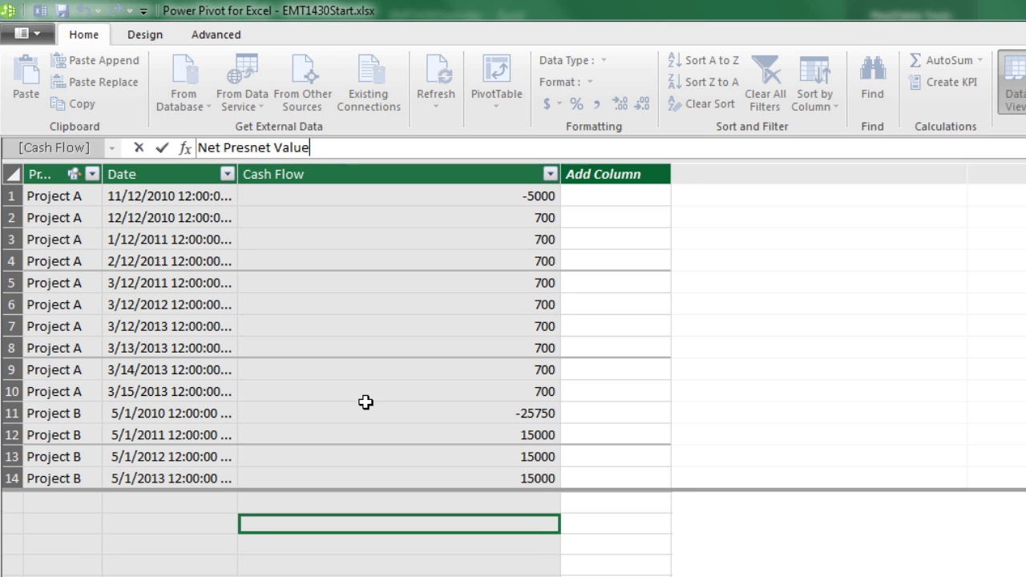
text( for Project:=x)
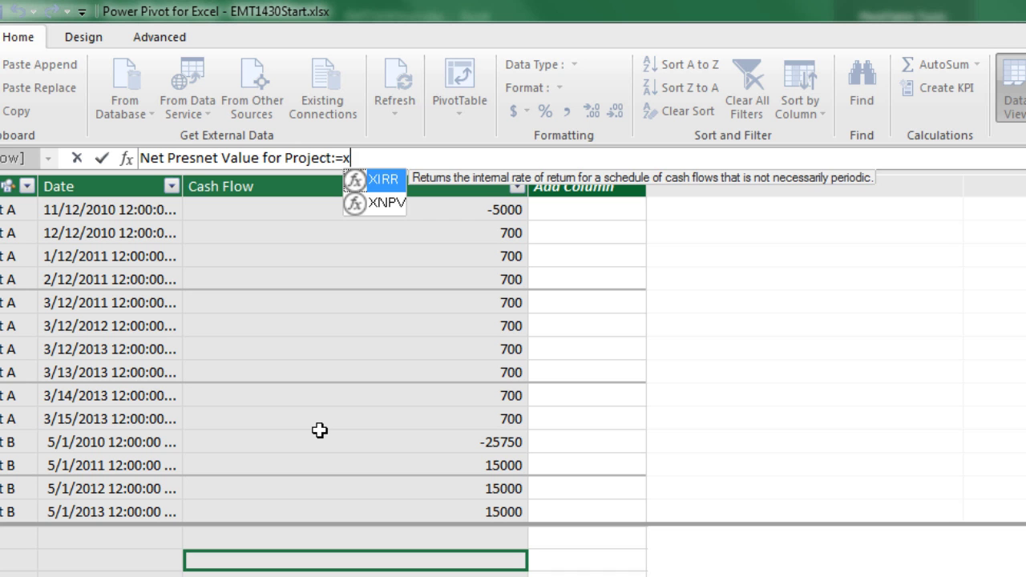
key(Down)
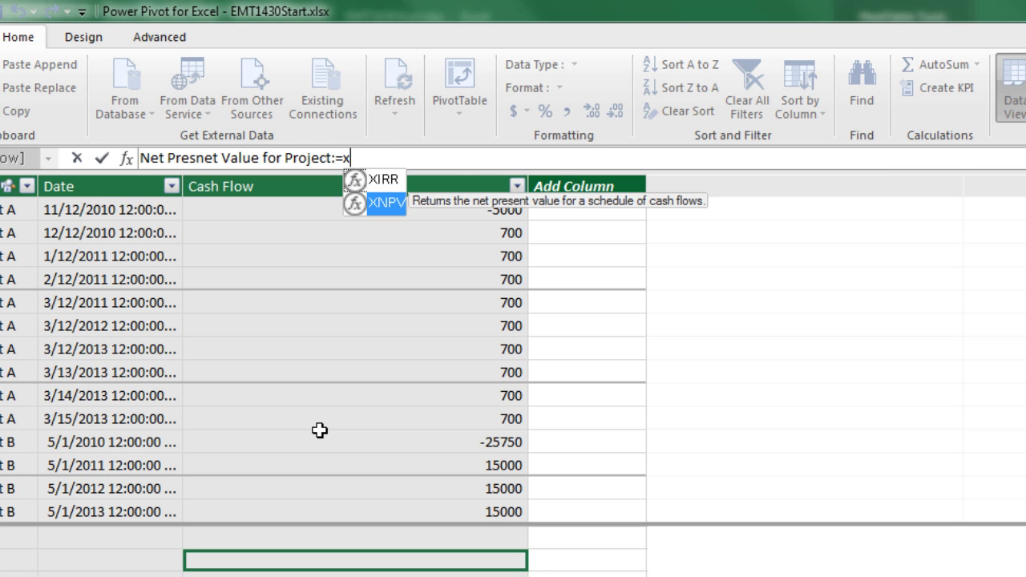
key(Tab)
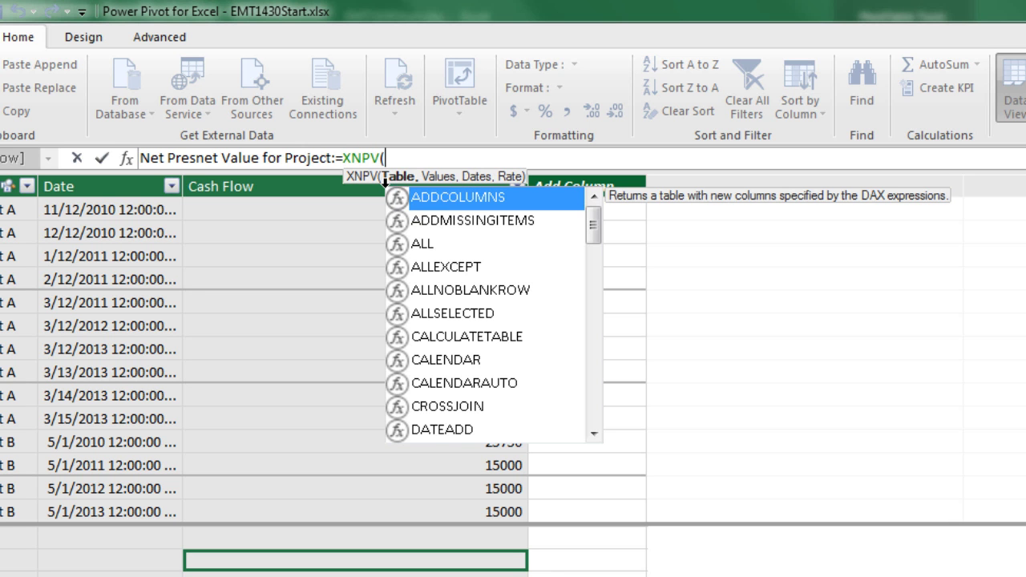
Step: Supply fManyCashFlowProjects as the XNPV table argument and fManyCashFlowProjects[Cash Flow] as the values argument
text(f)
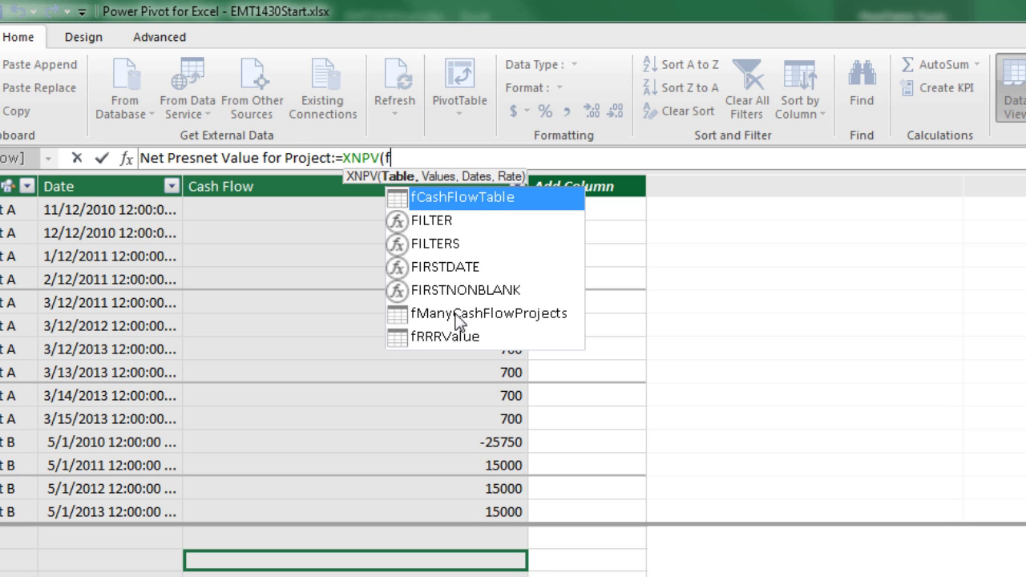
click(420, 315)
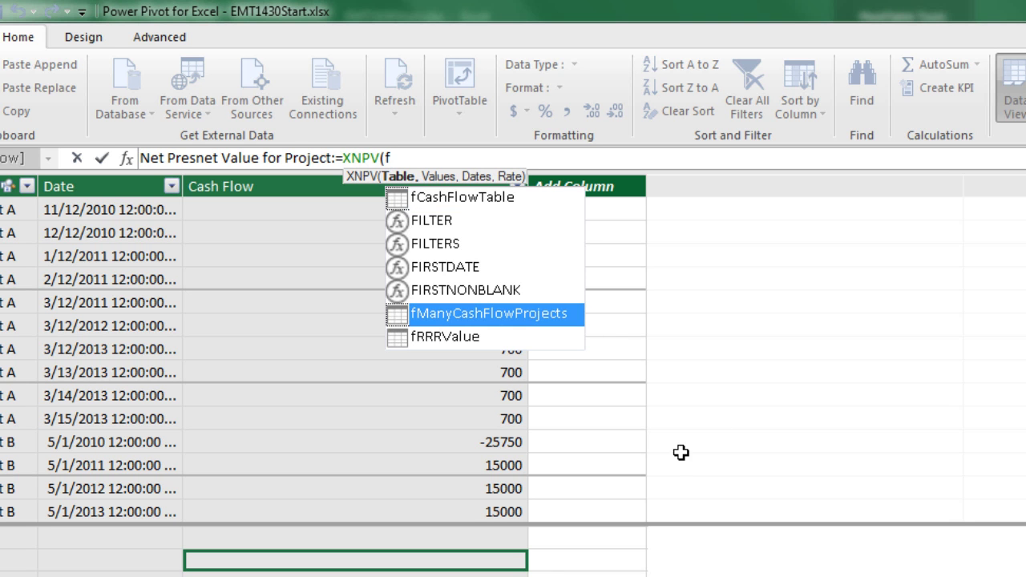
key(Tab)
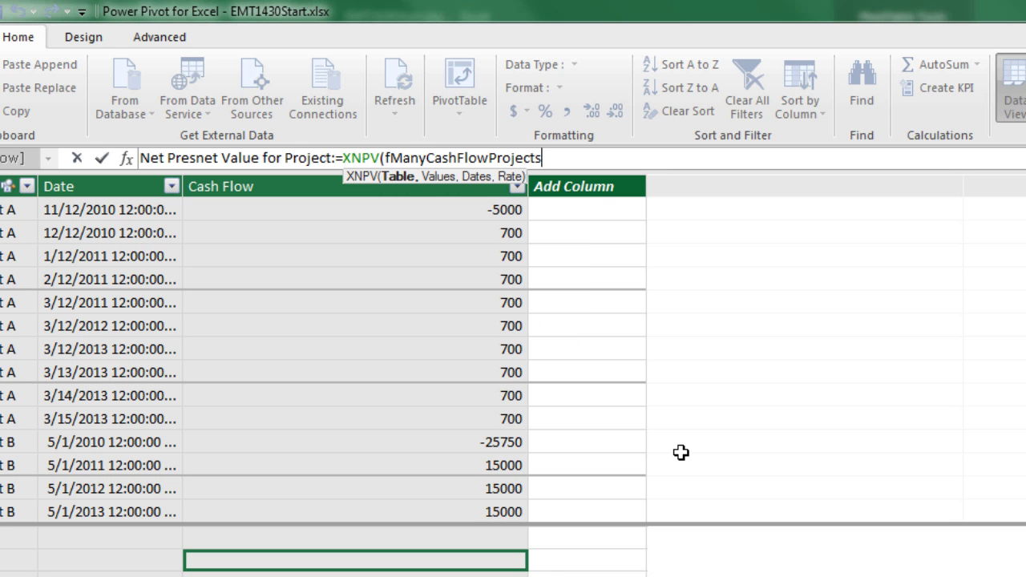
text(,)
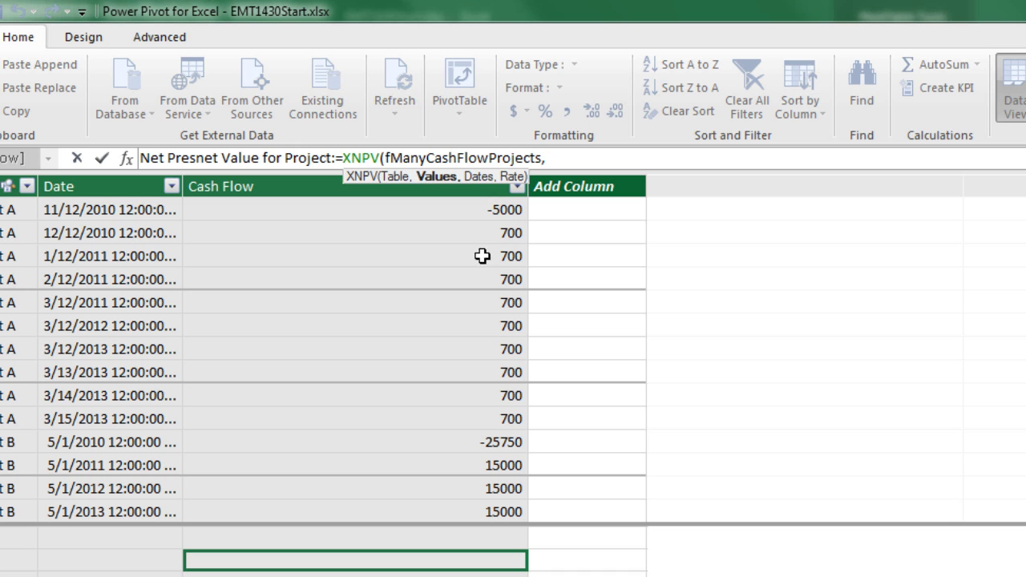
text(fm)
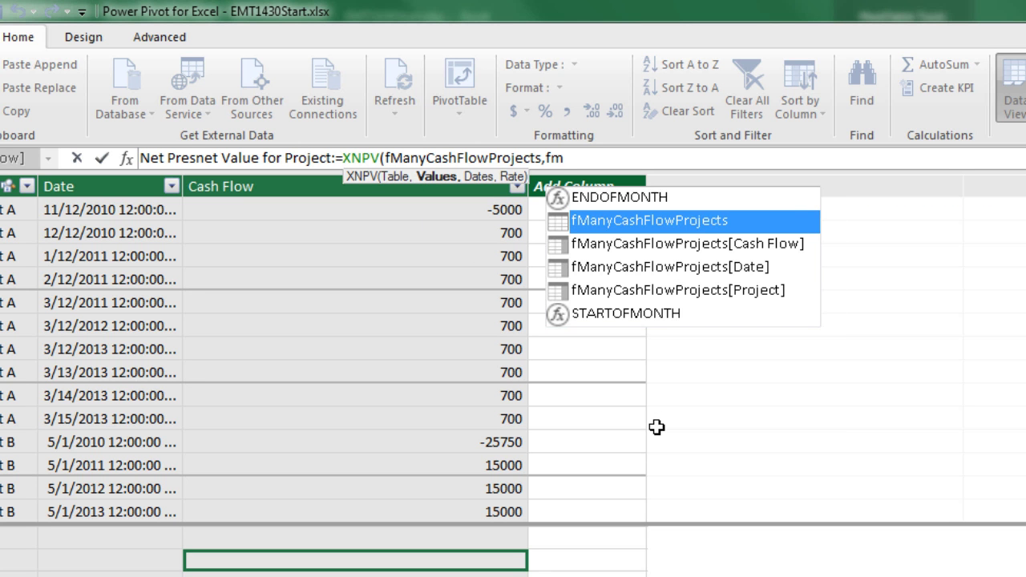
key(Down)
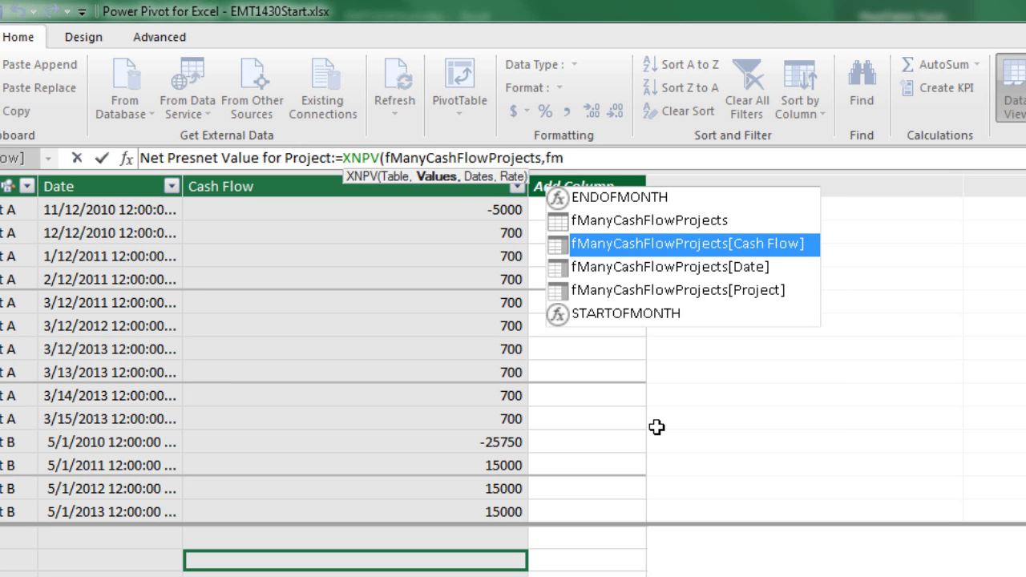
key(Tab)
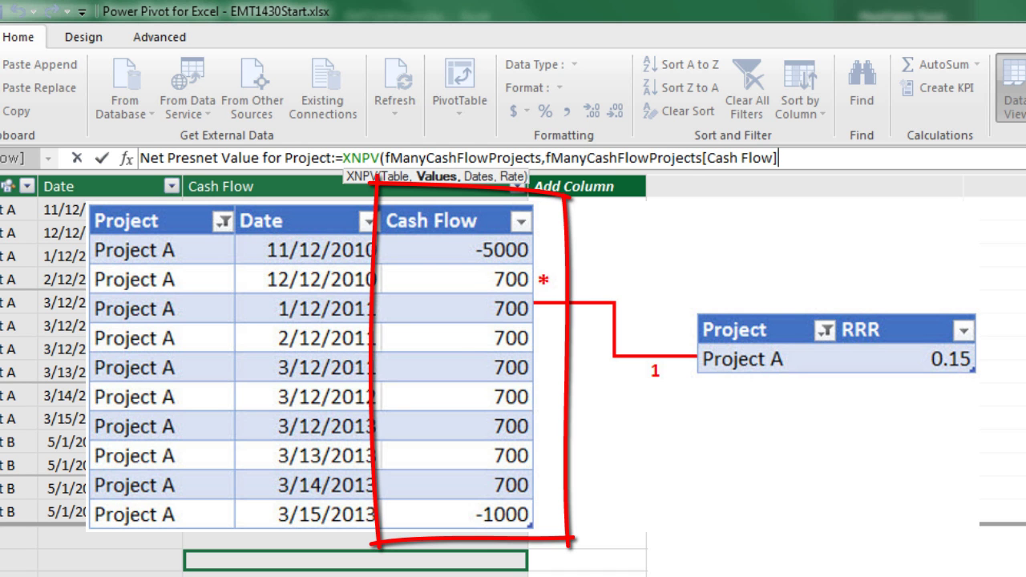
Step: Add fManyCashFlowProjects[Date] as the dates argument of XNPV
text(,)
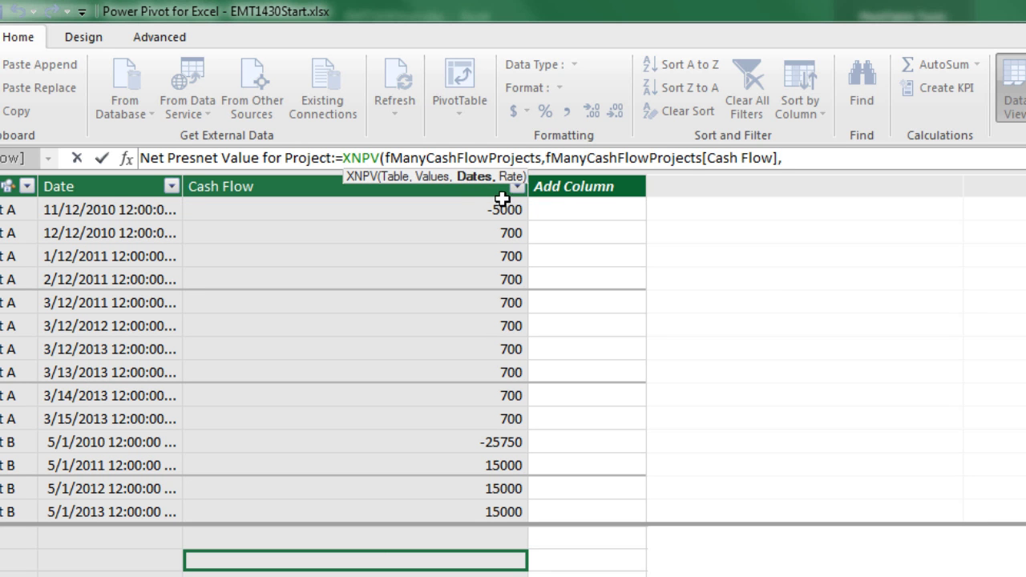
text(fm)
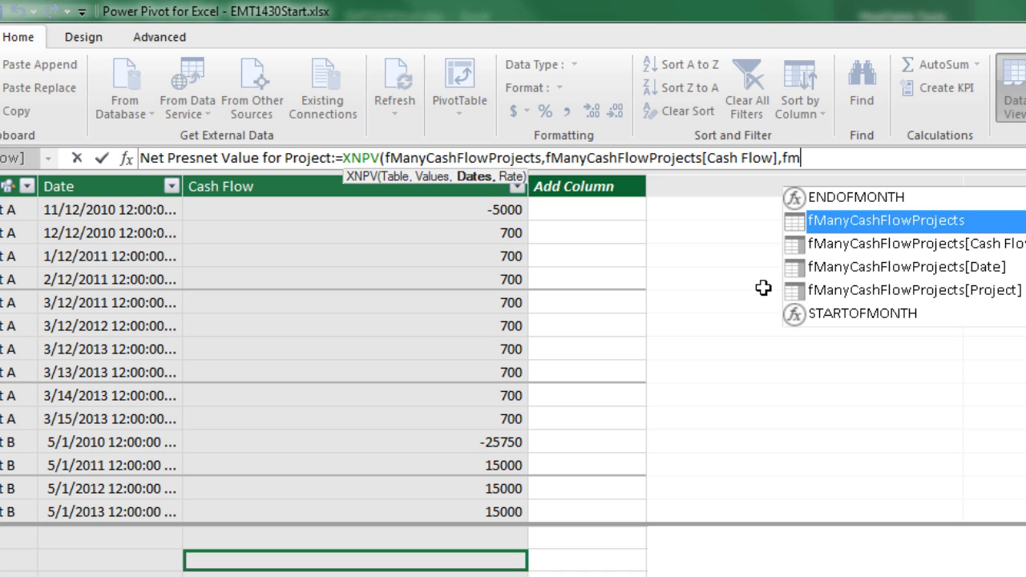
key(Down)
key(Down)
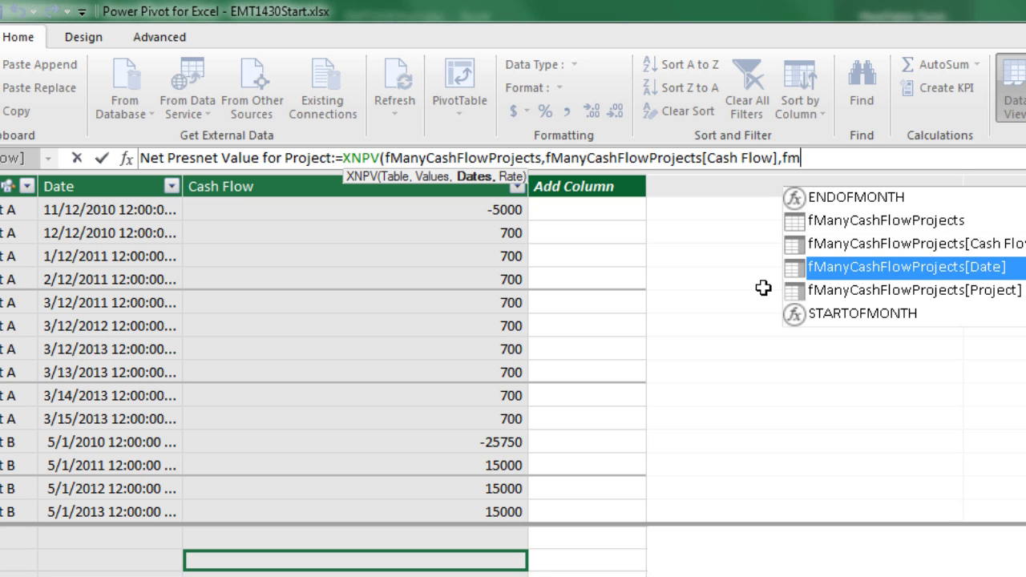
key(Tab)
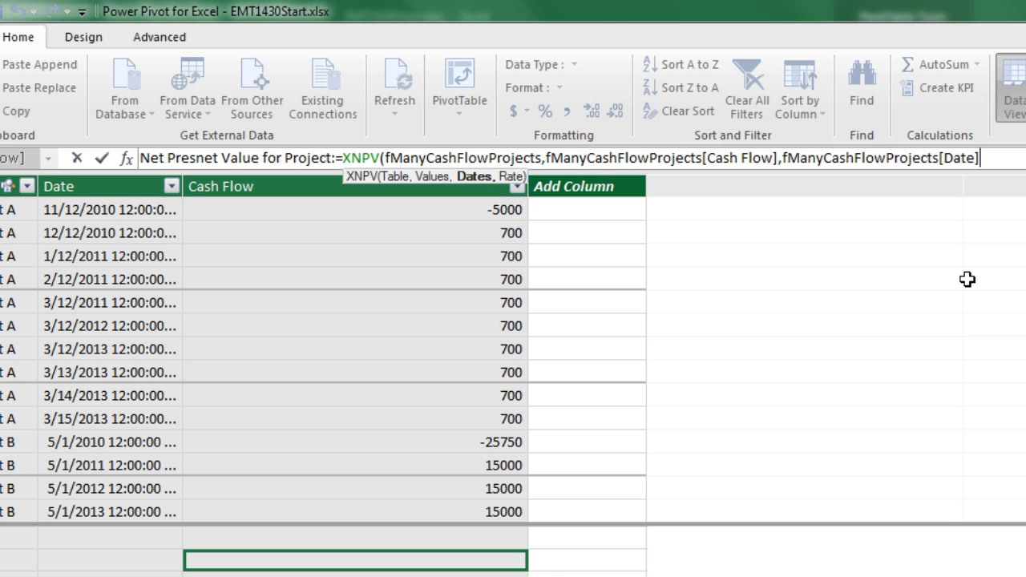
Step: Add VALUES(dRRRforProjects[RRR]) as the rate argument of XNPV and commit the completed measure
text(,)
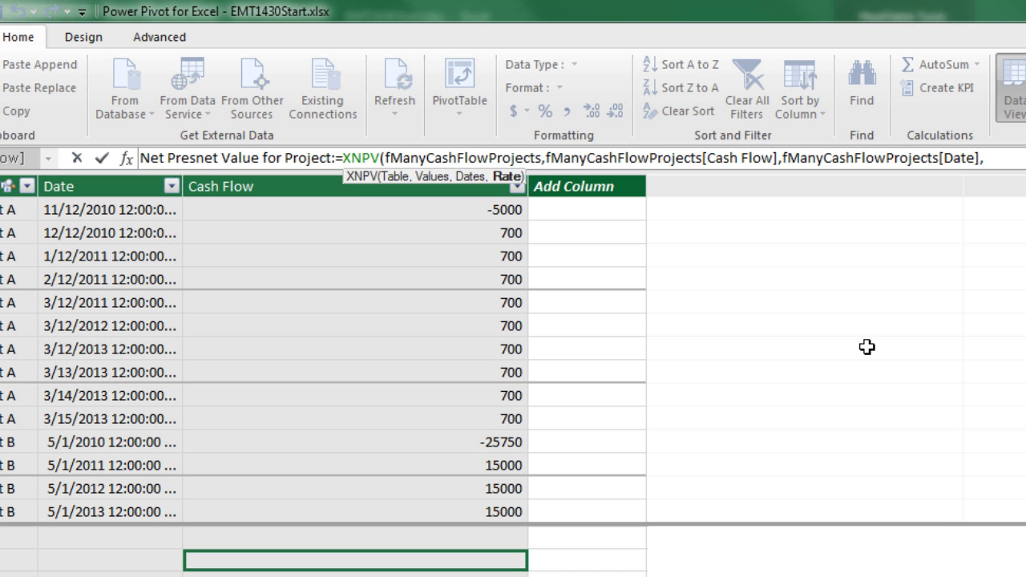
text(val)
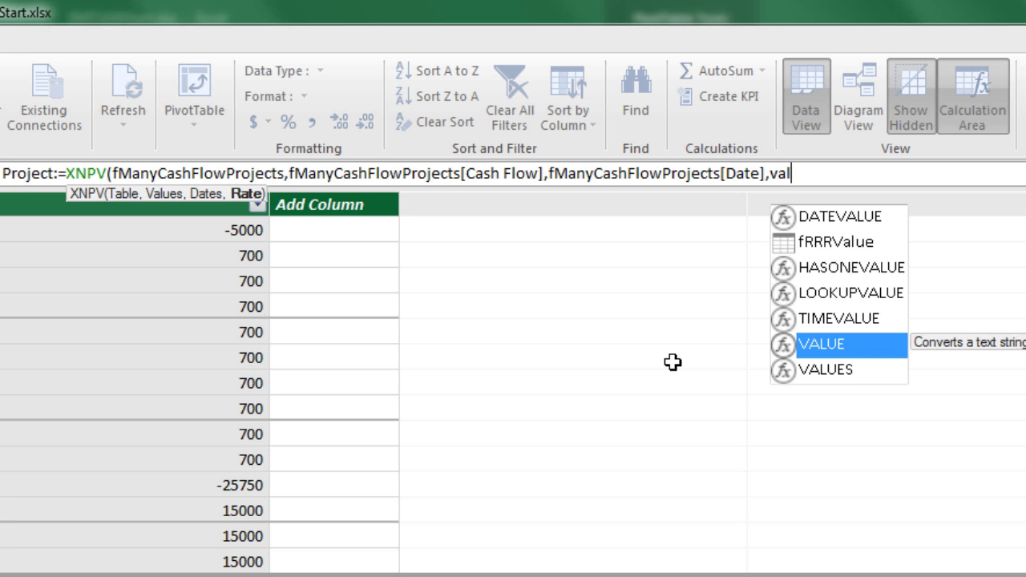
key(Down)
key(Tab)
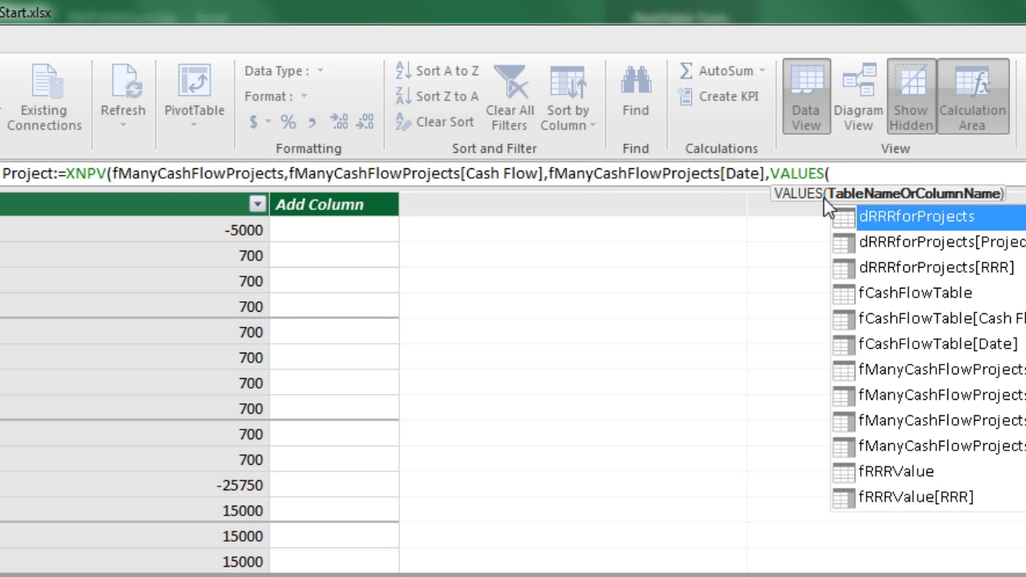
key(Down)
key(Down)
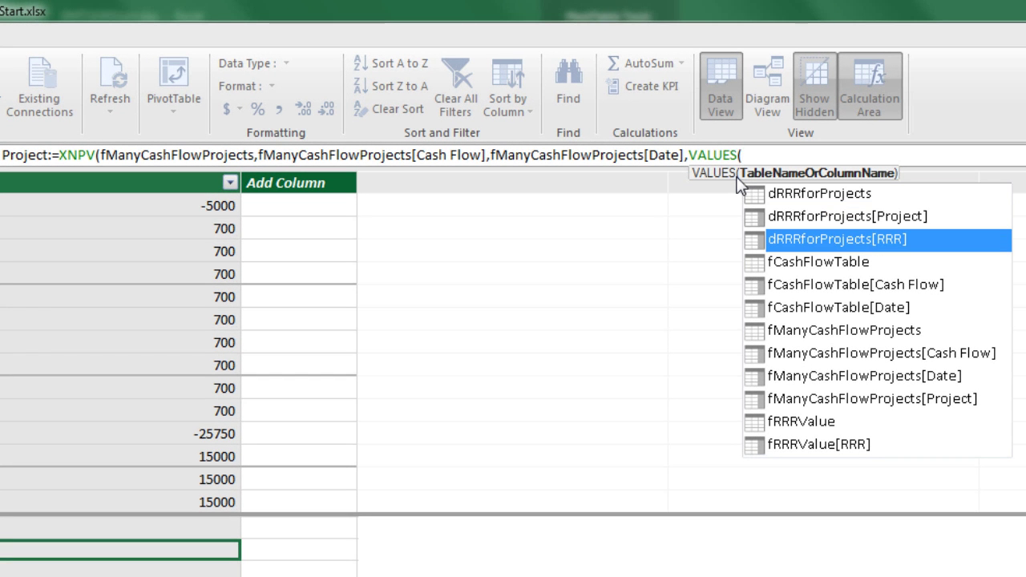
double_click(921, 243)
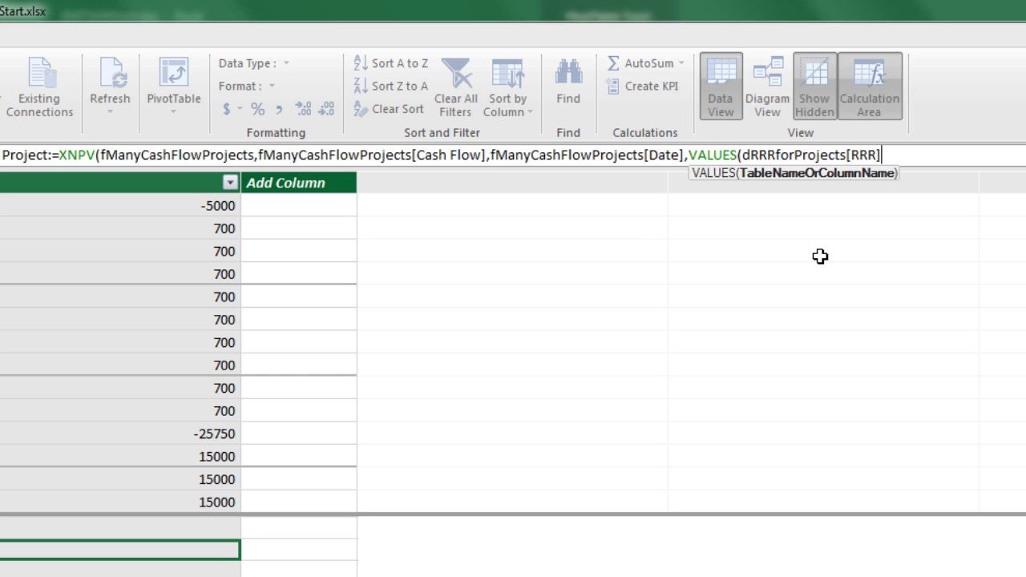
text())
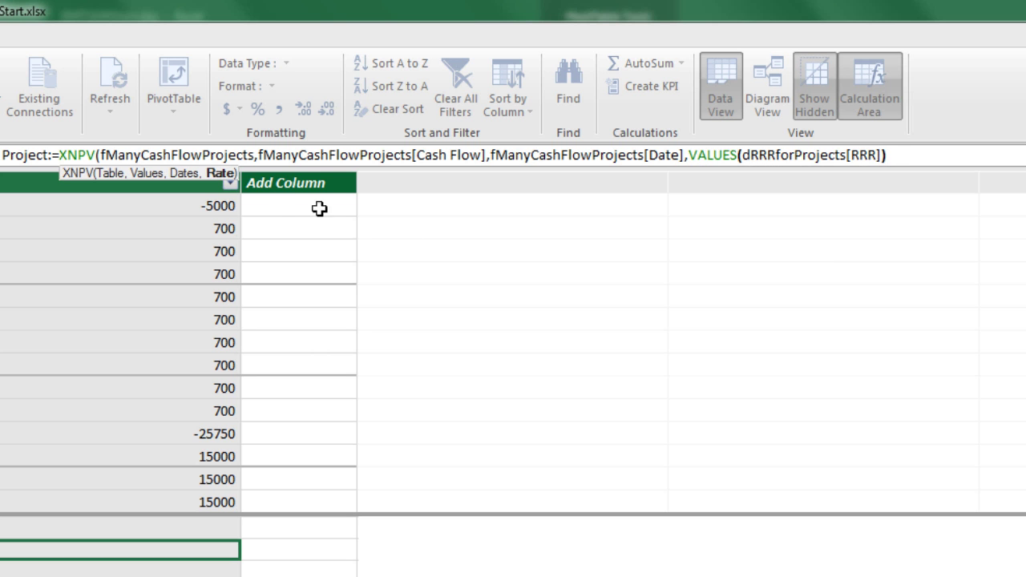
text())
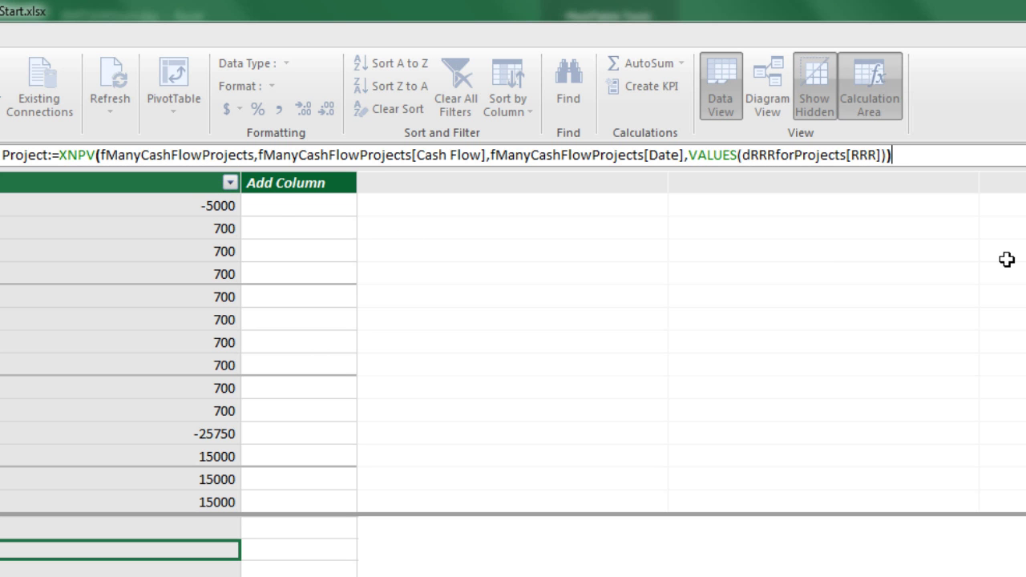
key(Return)
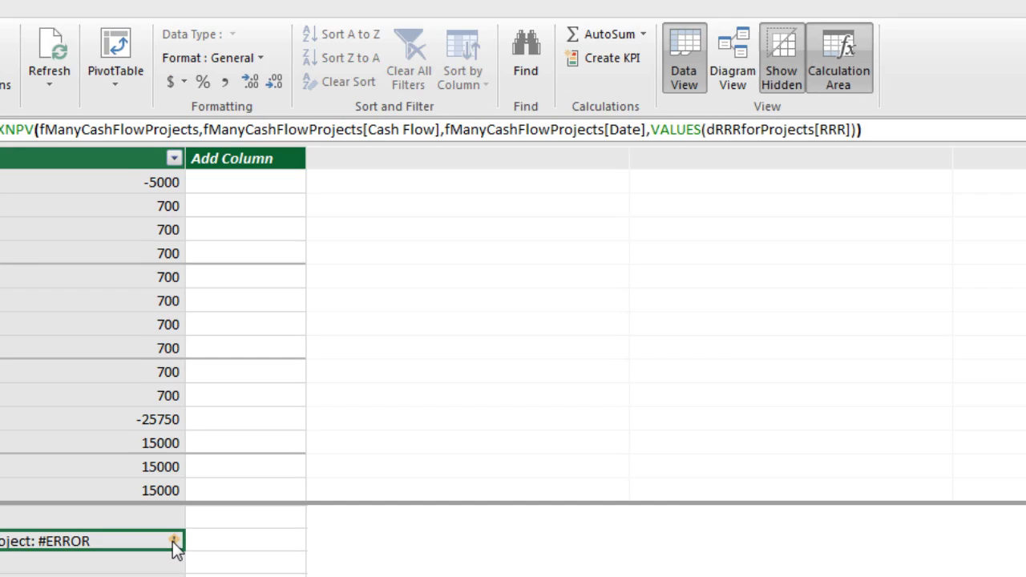
Step: Insert an IF function before XNPV in the net present value measure, with HASONEVALUE(dRRRforProjects[Project]) as its logical test
mouse_move(174, 542)
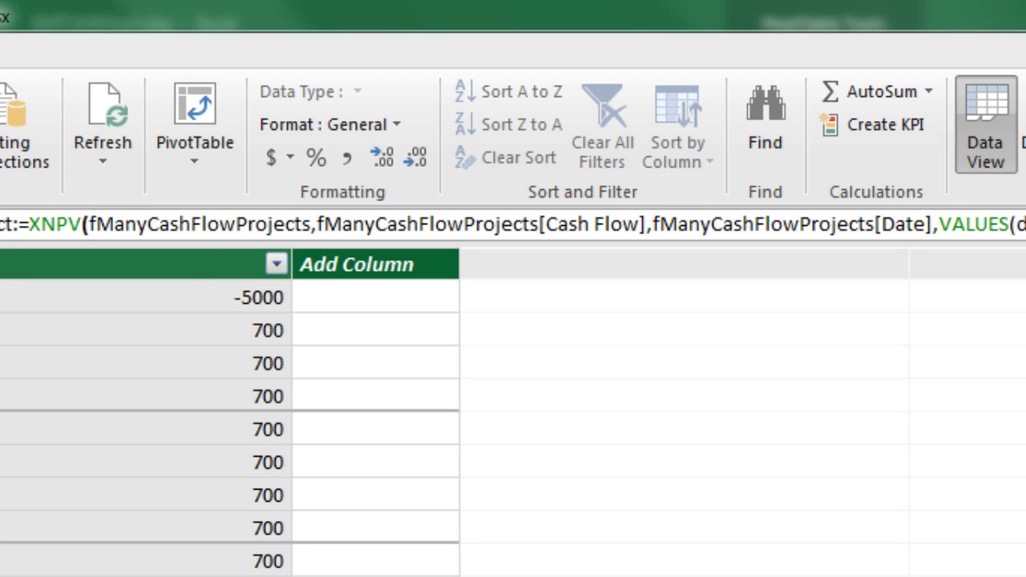
click(28, 224)
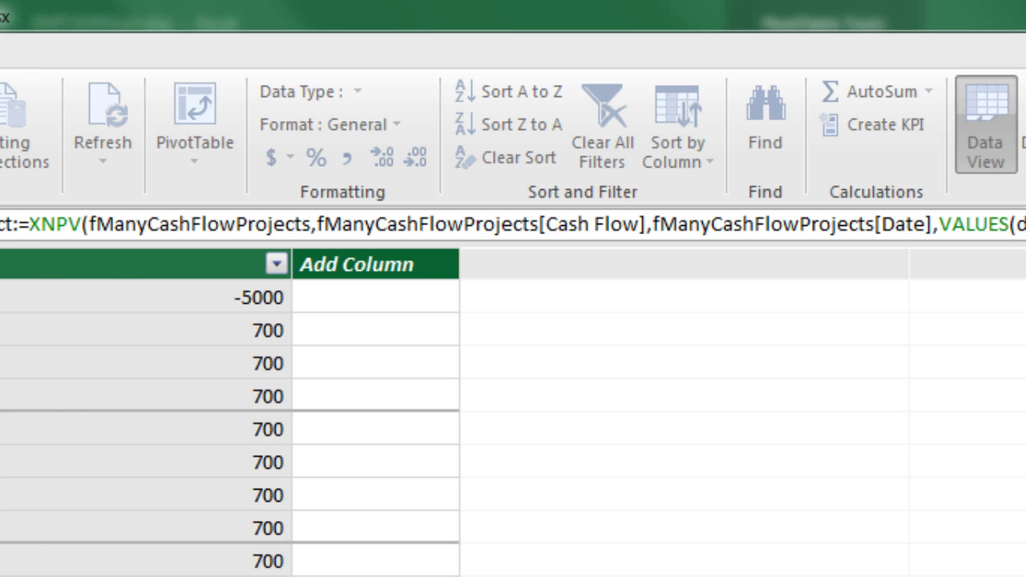
text(if)
key(Tab)
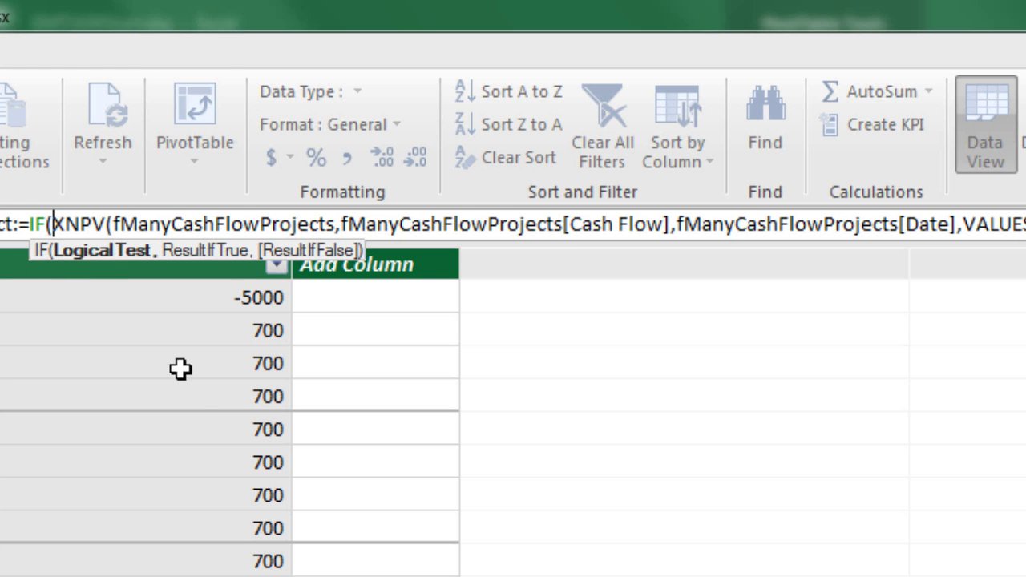
text(has)
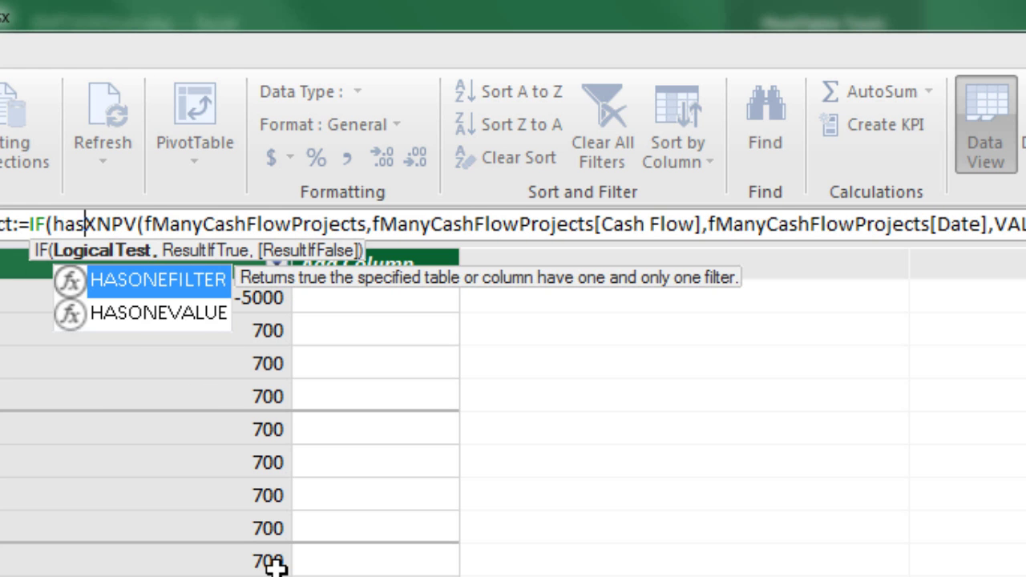
text(onev)
key(Tab)
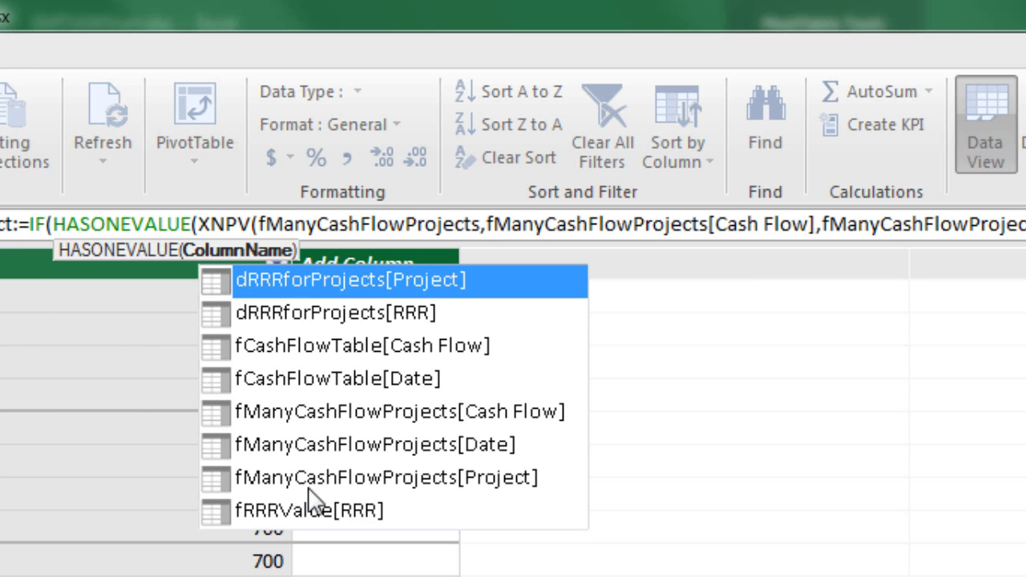
double_click(466, 293)
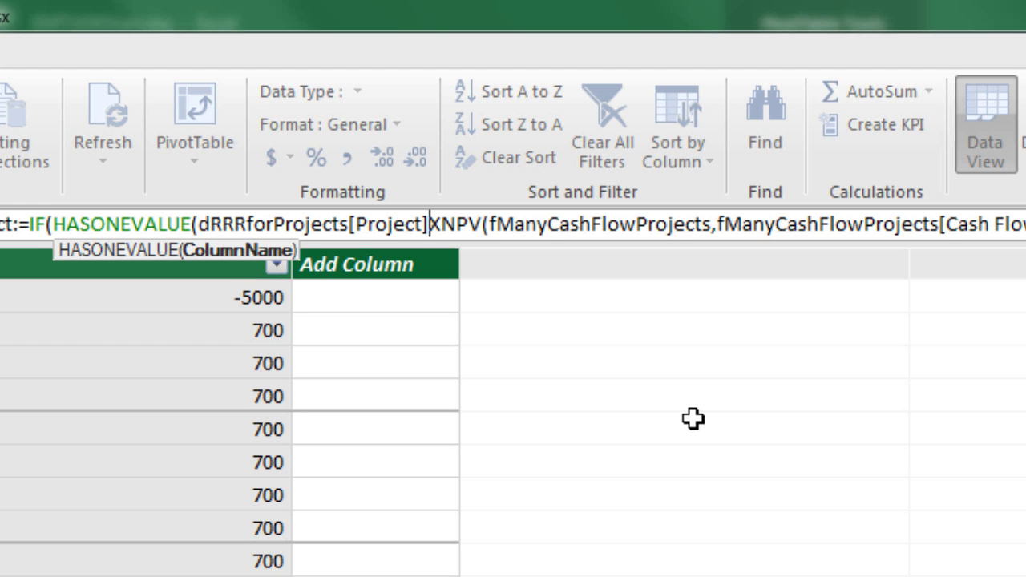
text())
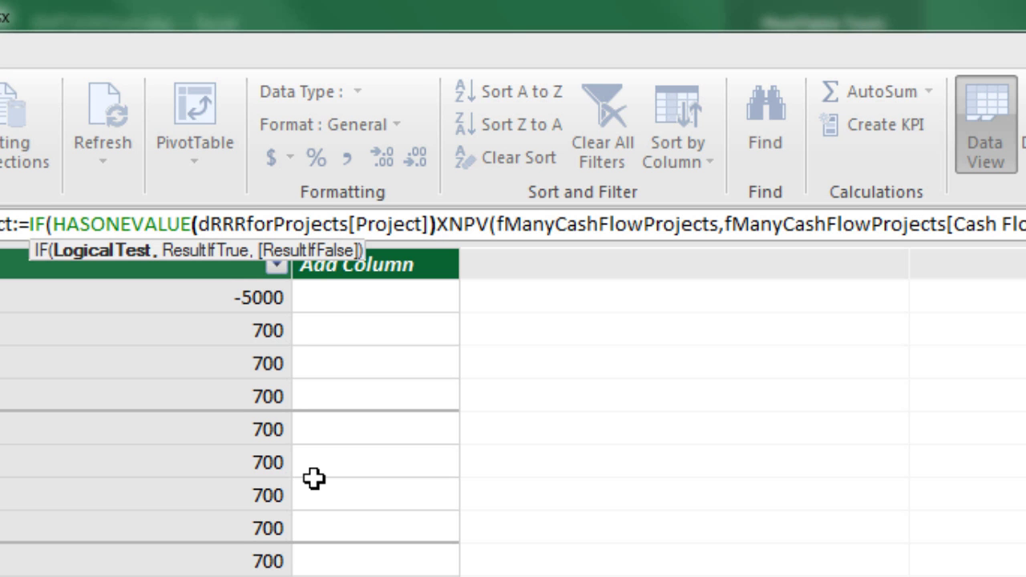
Step: Make the XNPV expression the result-if-true argument of IF, close the function and commit the measure
text(,)
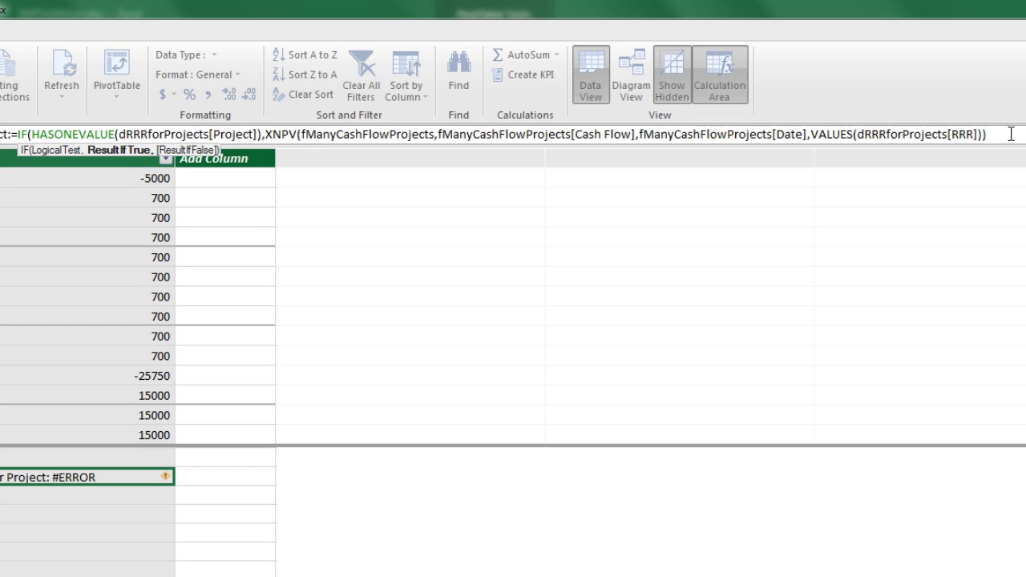
click(1010, 133)
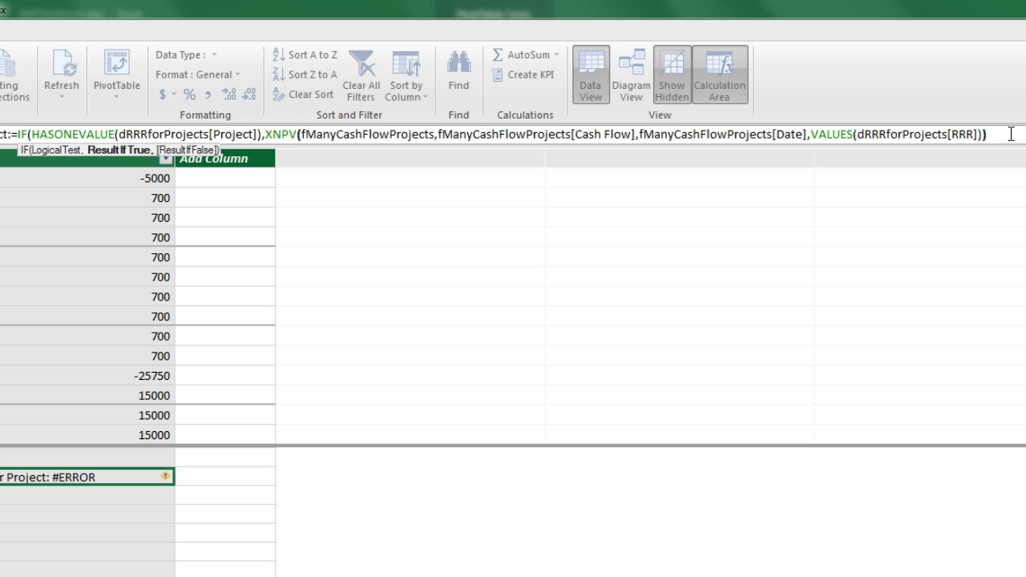
text())
key(Return)
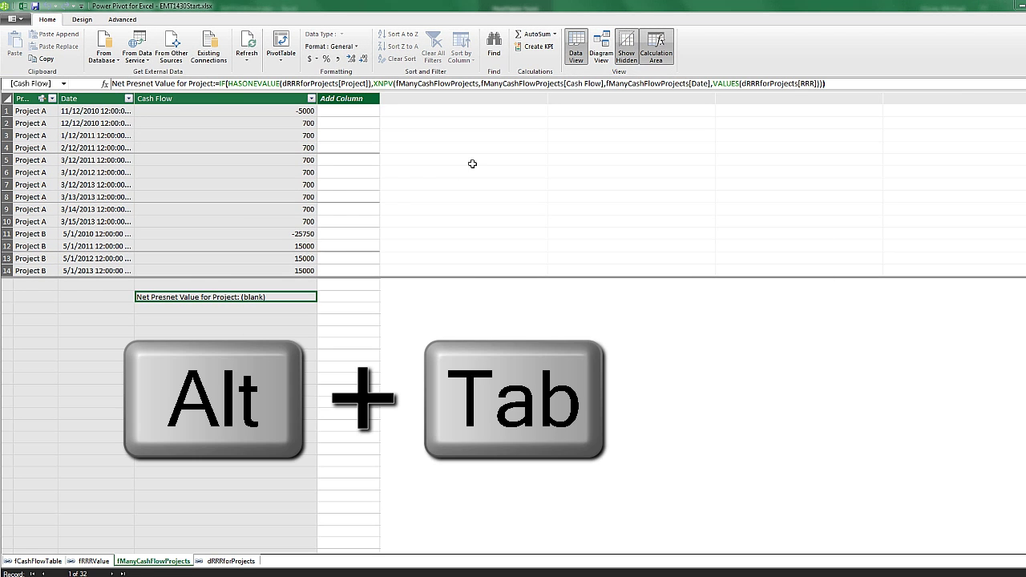
Step: Add Net Presnet Value for Project to the PivotTable values in Excel and format the measure in Power Pivot as $ English (United States) currency
key(alt+Tab)
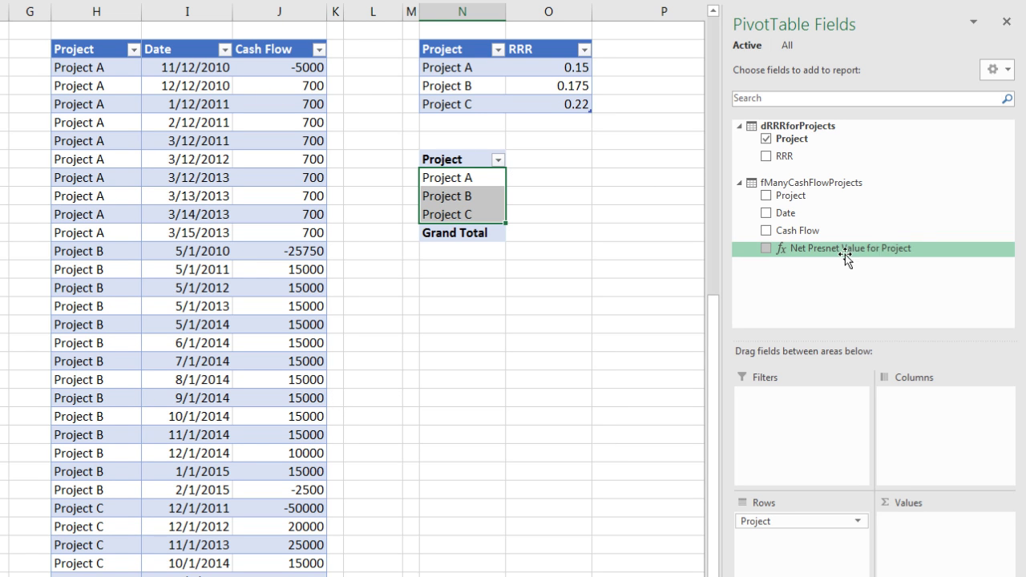
drag(823, 246, 939, 529)
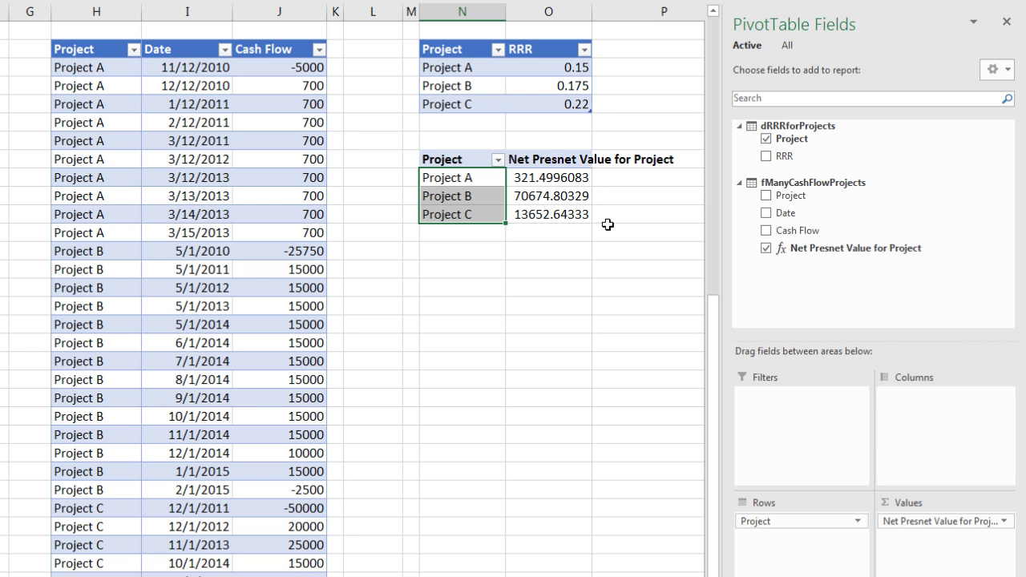
key(alt+Tab)
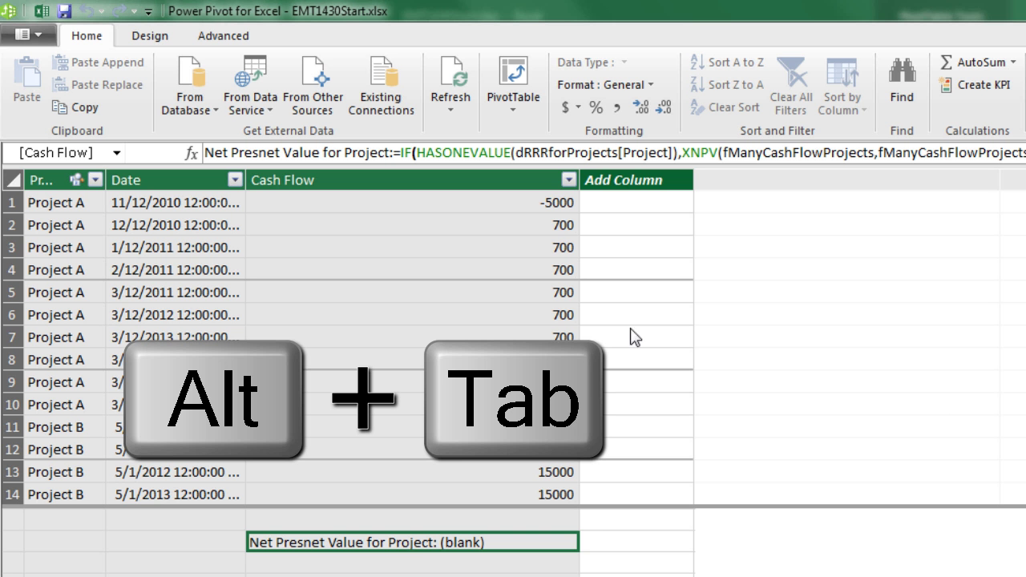
click(576, 107)
click(610, 130)
key(alt+Tab)
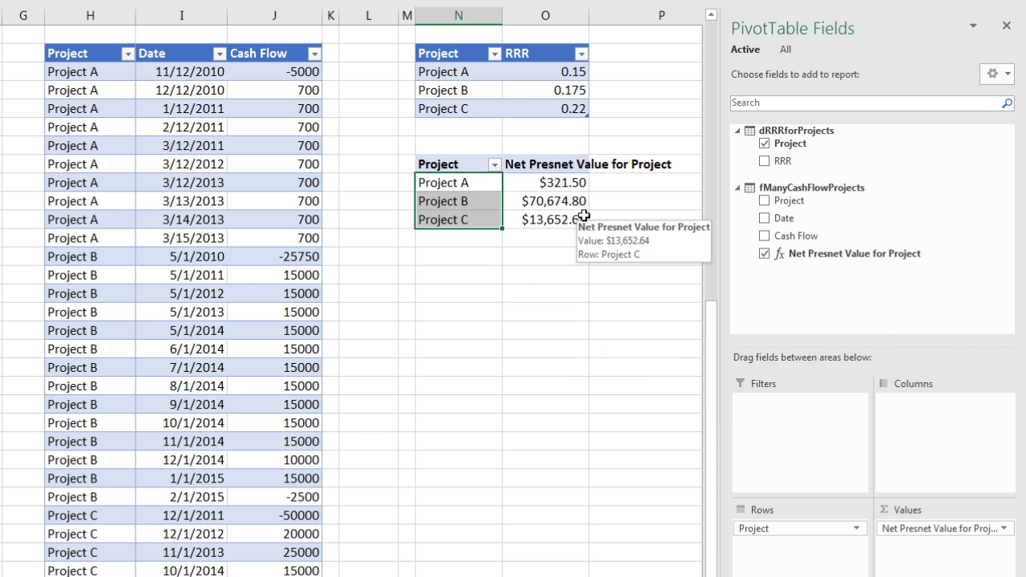
Step: In Power Pivot, start a measure named "Internal Rate of Return" with the XIRR function in the cell below the net present value measure
key(alt+Tab)
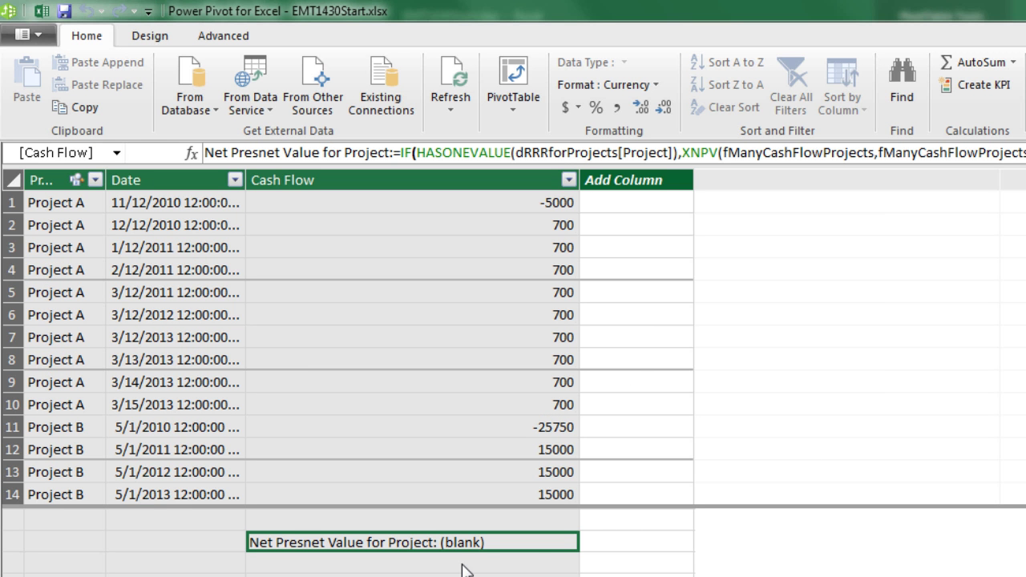
click(493, 570)
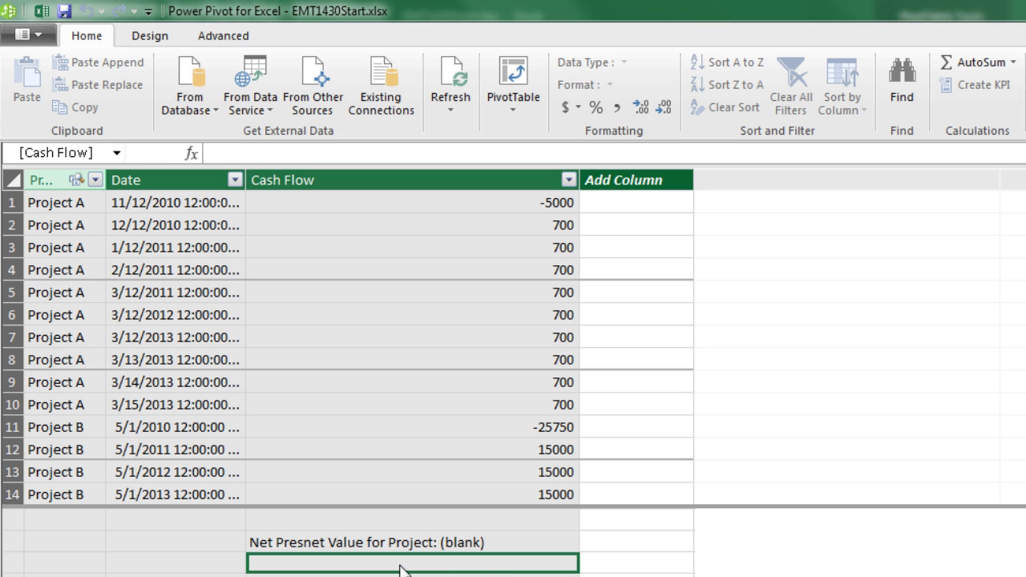
click(243, 150)
text(Internal Rate of Return:=)
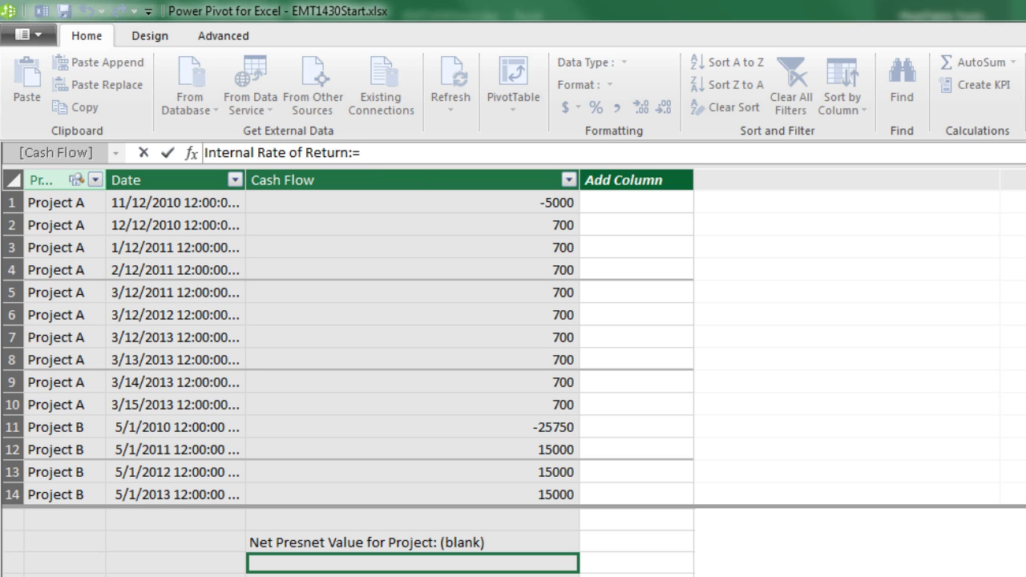
text(XIRR()
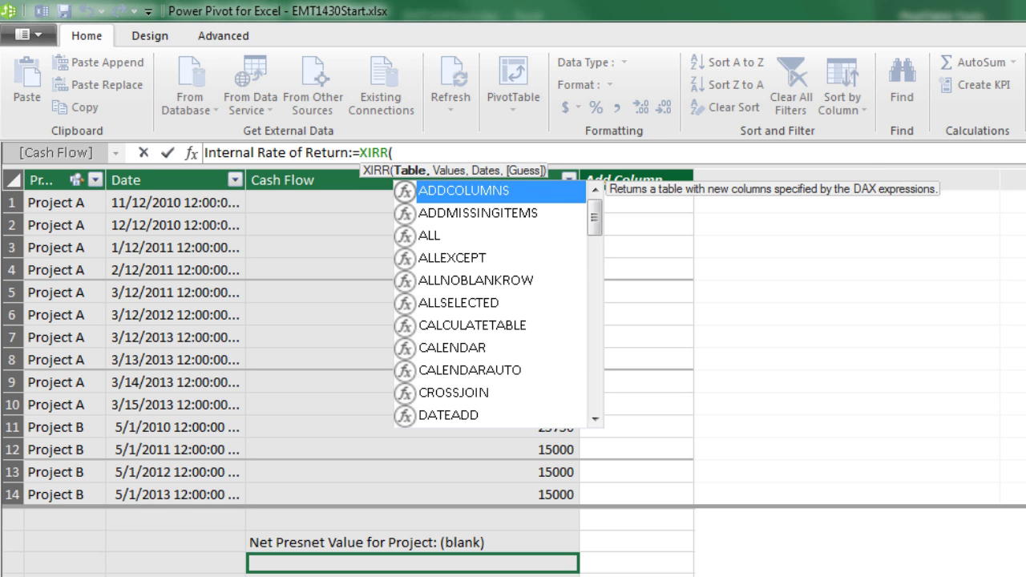
Step: Supply fManyCashFlowProjects as the XIRR table argument and fManyCashFlowProjects[Cash Flow] as the values argument
text(fm)
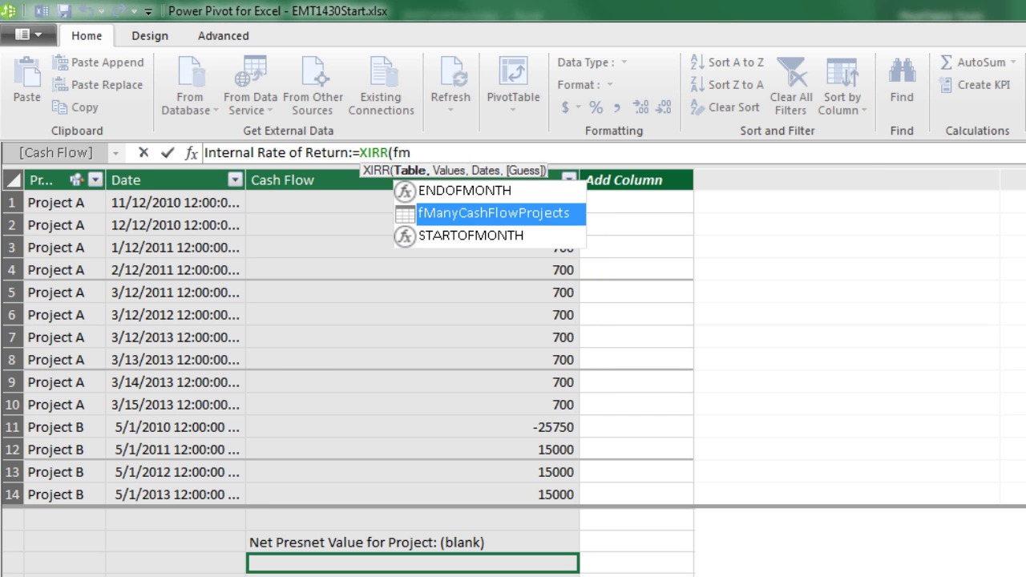
key(Tab)
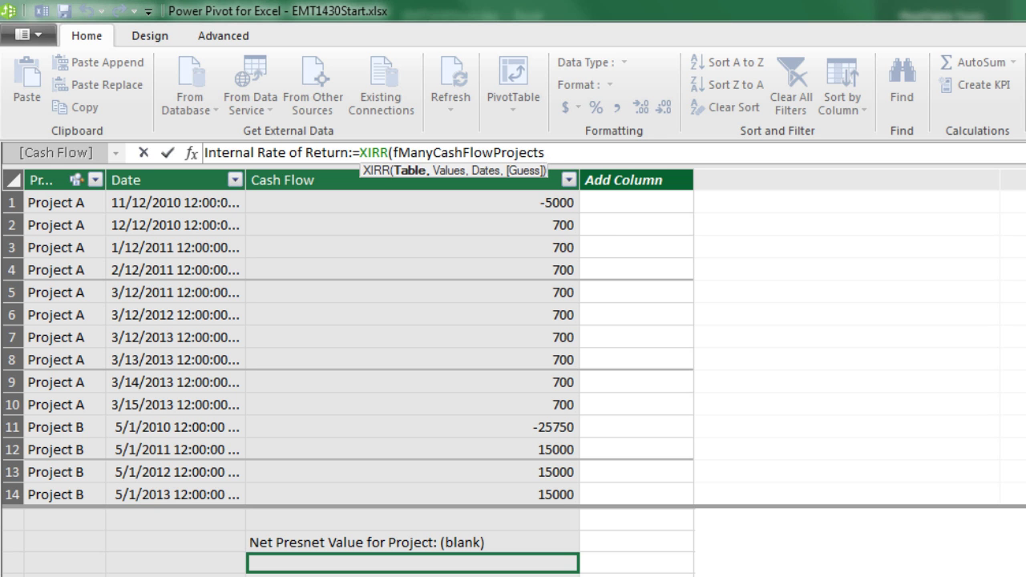
text(,f)
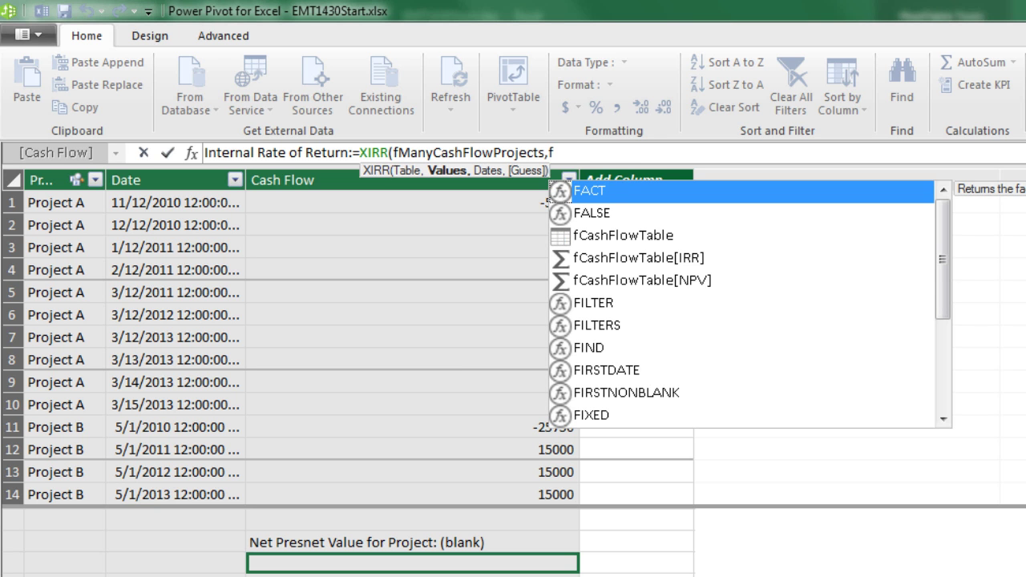
text(m)
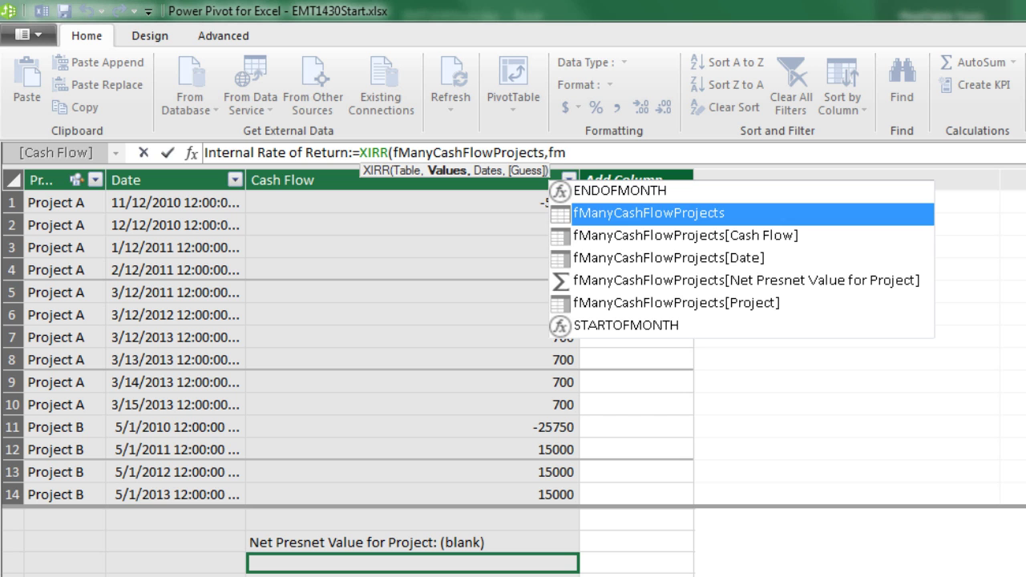
key(Down)
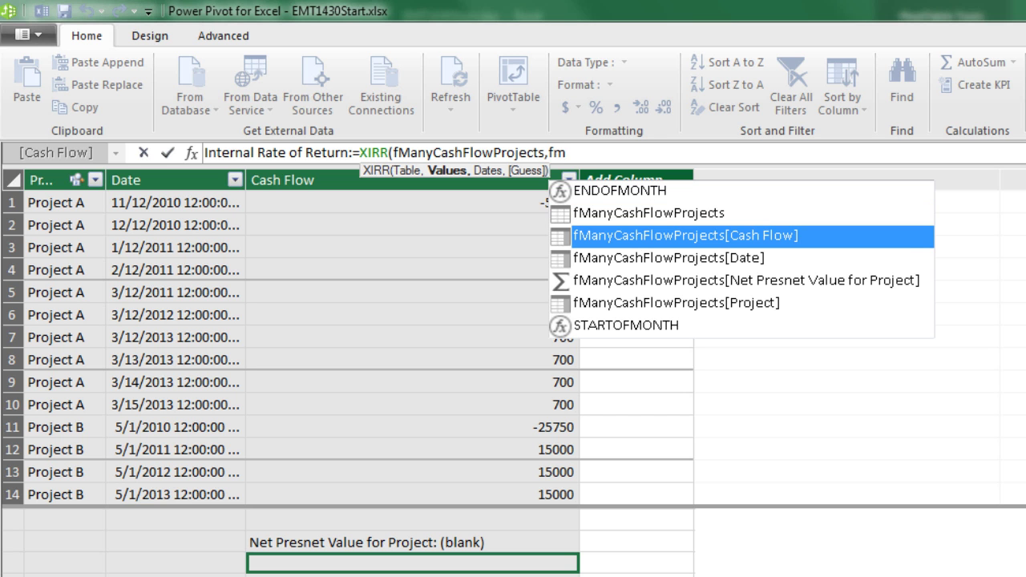
key(Tab)
Step: Add fManyCashFlowProjects[Date] as the dates argument of XIRR, omit the guess argument and commit the measure
text(,fm)
key(Down)
key(Down)
key(Down)
key(Tab)
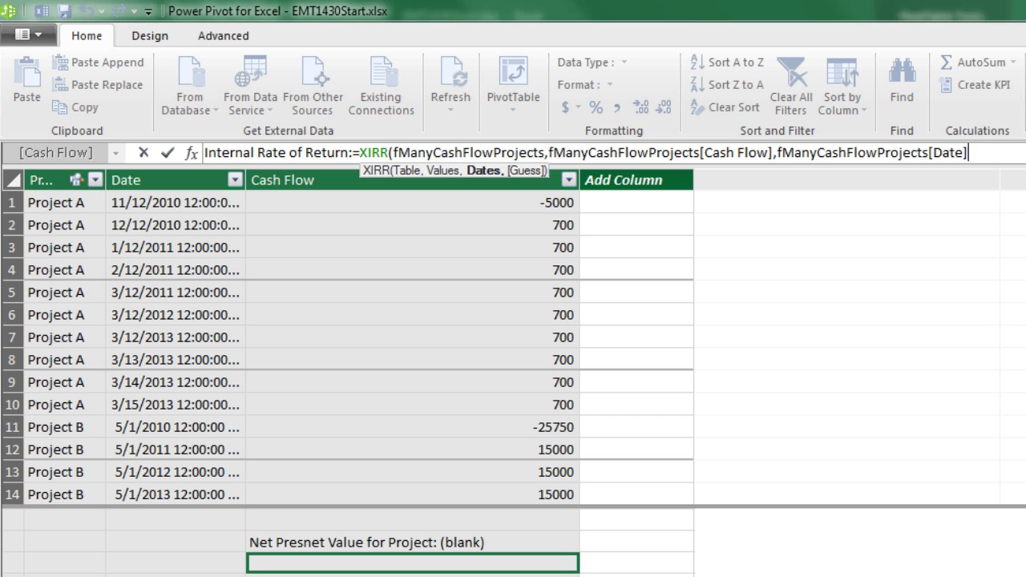
text(,)
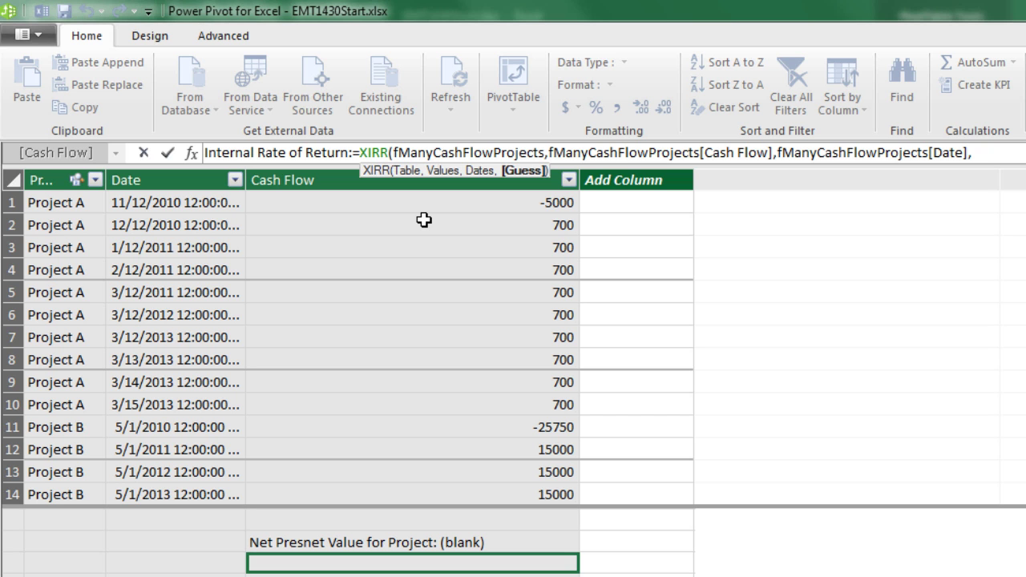
key(BackSpace)
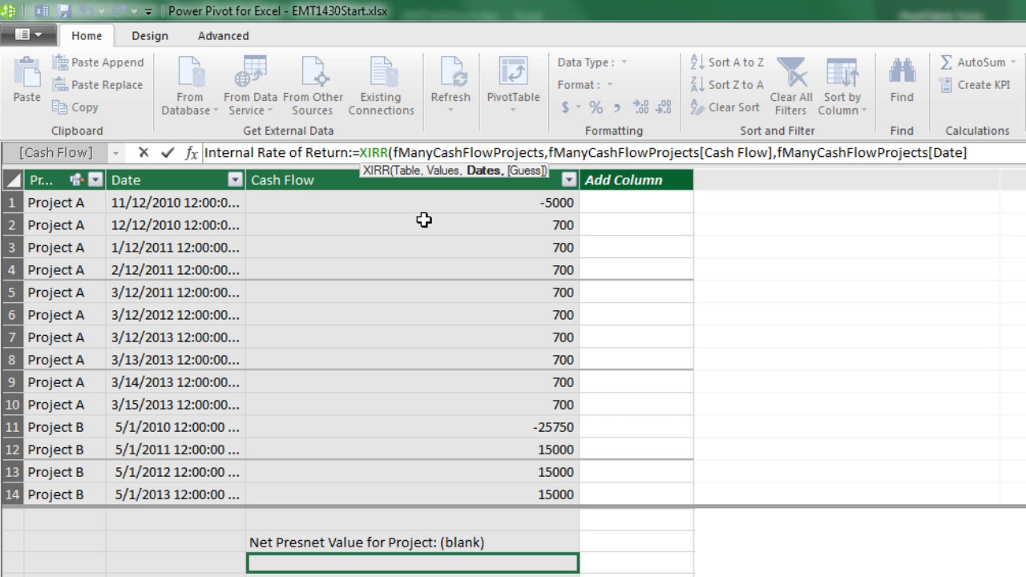
text())
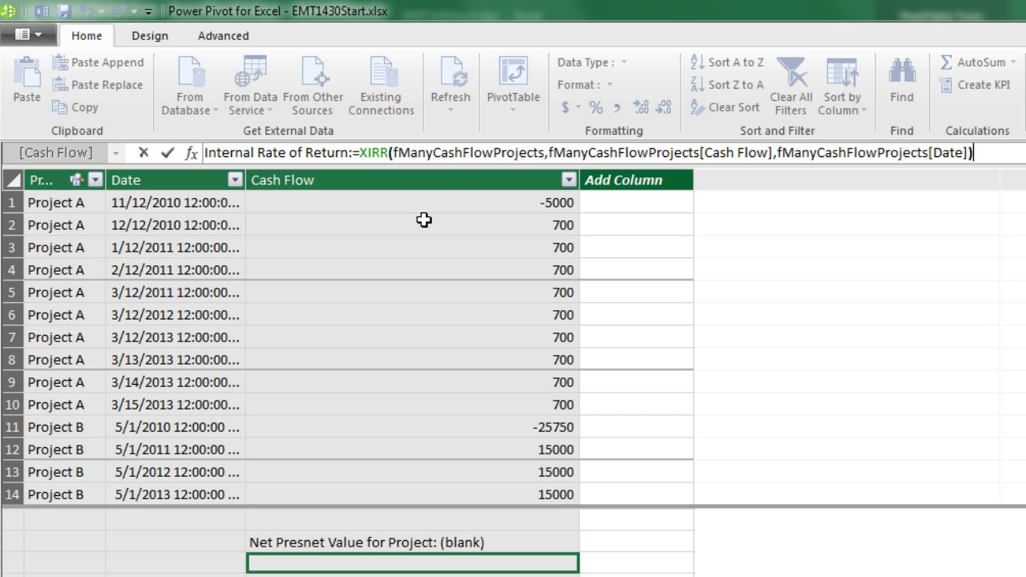
key(Return)
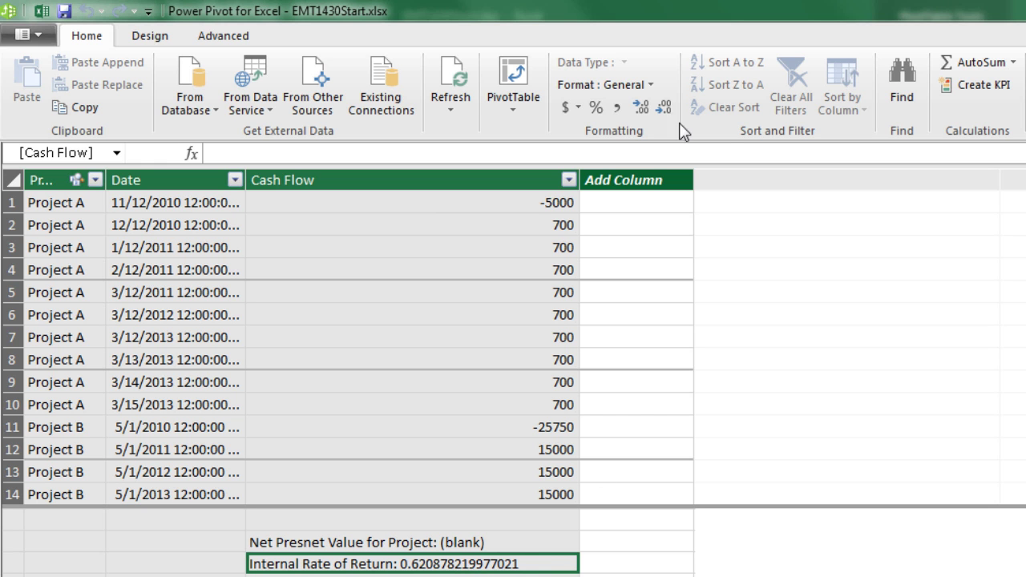
Step: Format the Internal Rate of Return measure as a percentage and add it to the PivotTable values in Excel
click(577, 108)
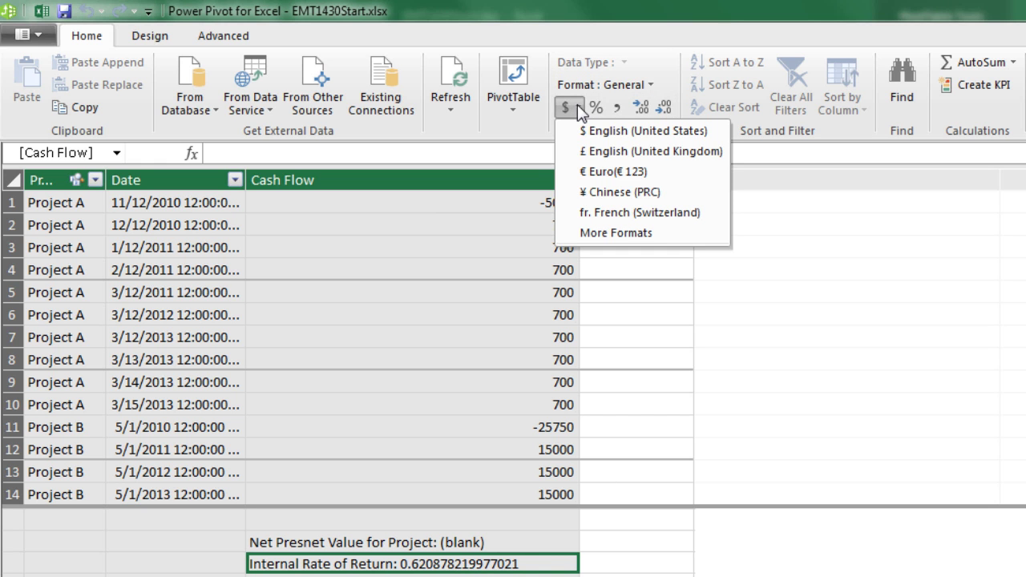
click(596, 107)
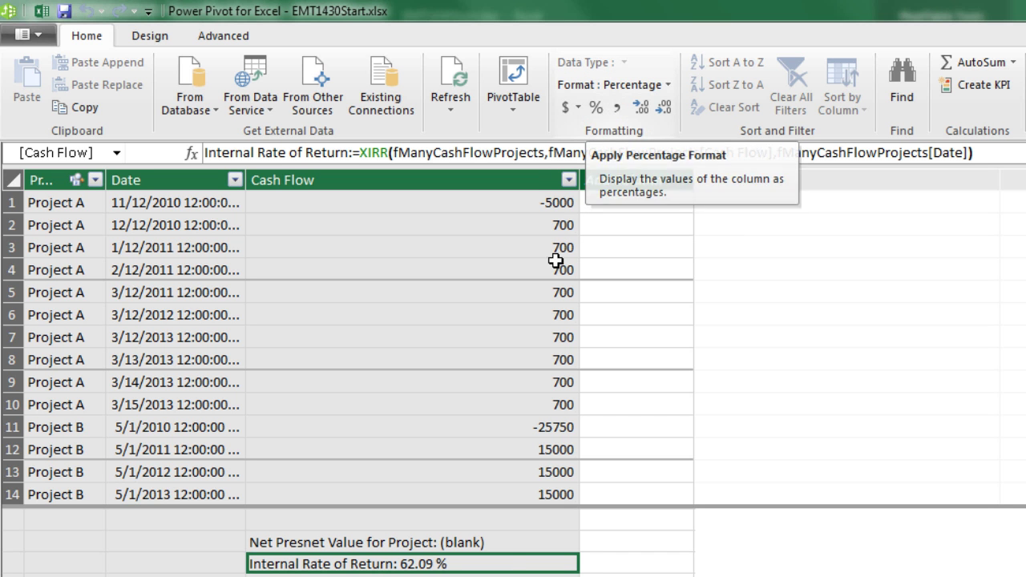
key(alt+Tab)
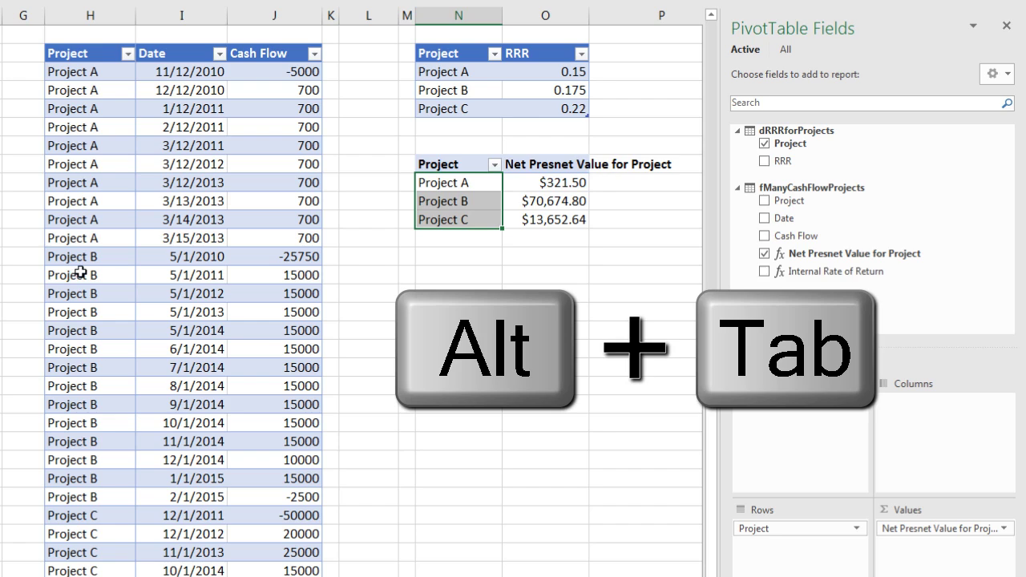
drag(830, 273, 925, 569)
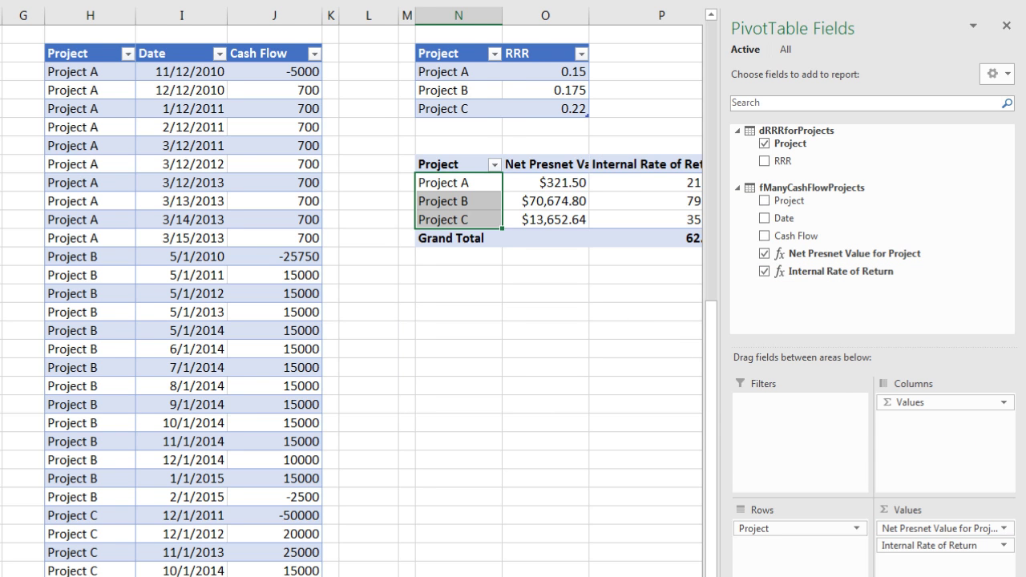
Step: Widen worksheet column O so the full "Net Presnet Value for Project" heading fits
scroll(500, 378, right, 2)
scroll(476, 357, up, 1)
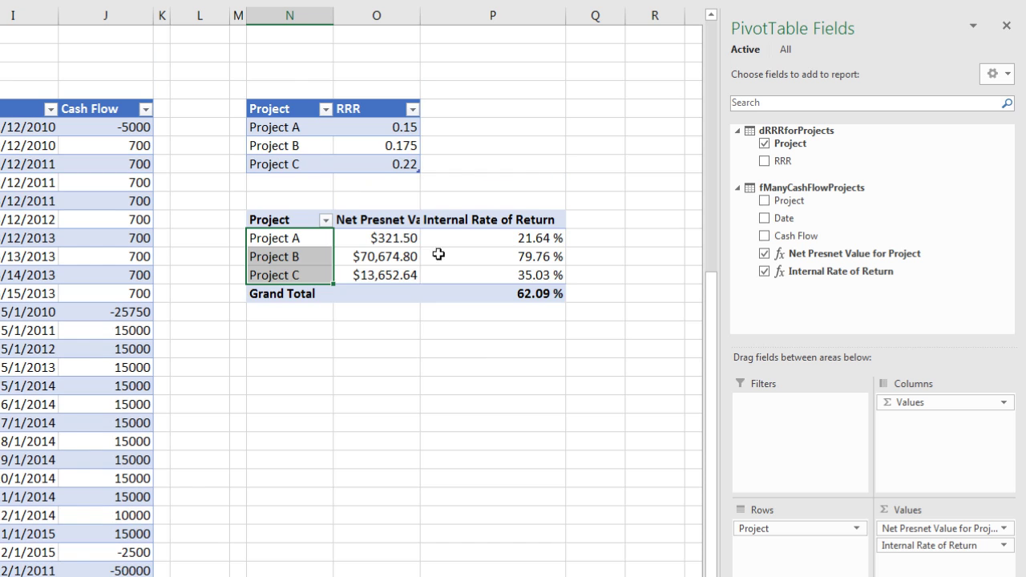
drag(421, 16, 513, 17)
click(440, 10)
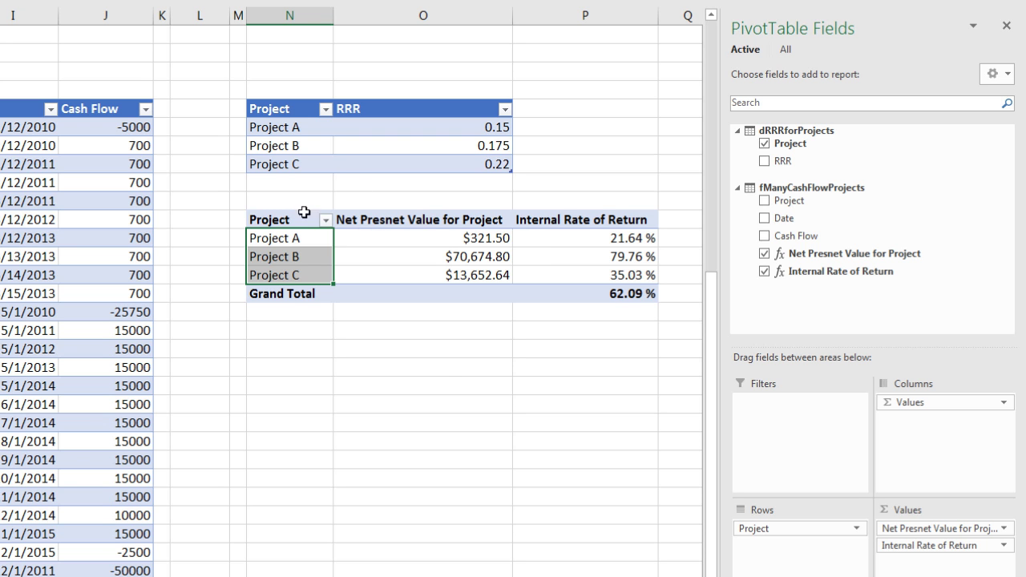
Step: Switch to Power Pivot and rename the "Net Presnet Value for Project" measure as "Net Presnet Value"
key(alt+Tab)
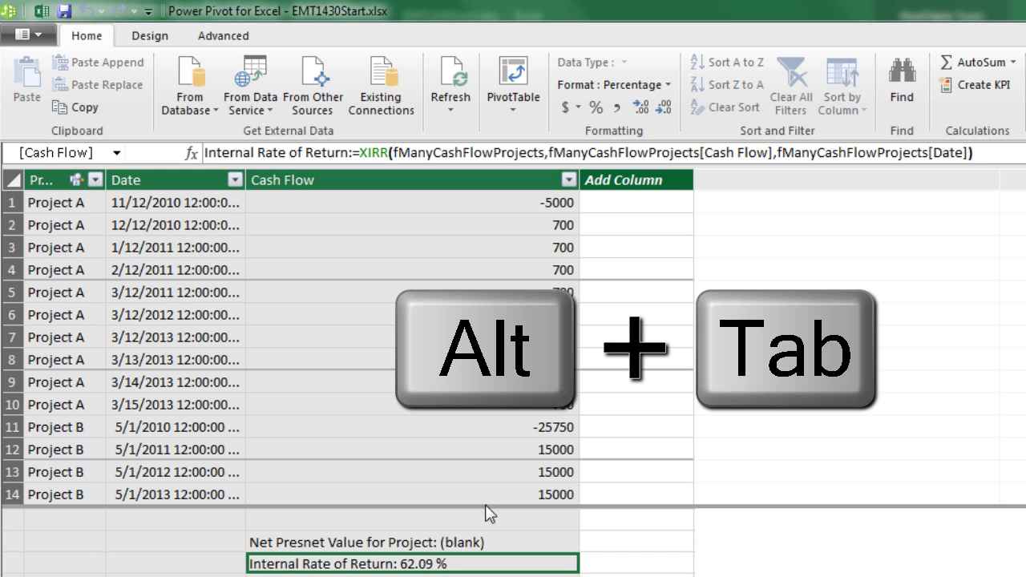
click(439, 544)
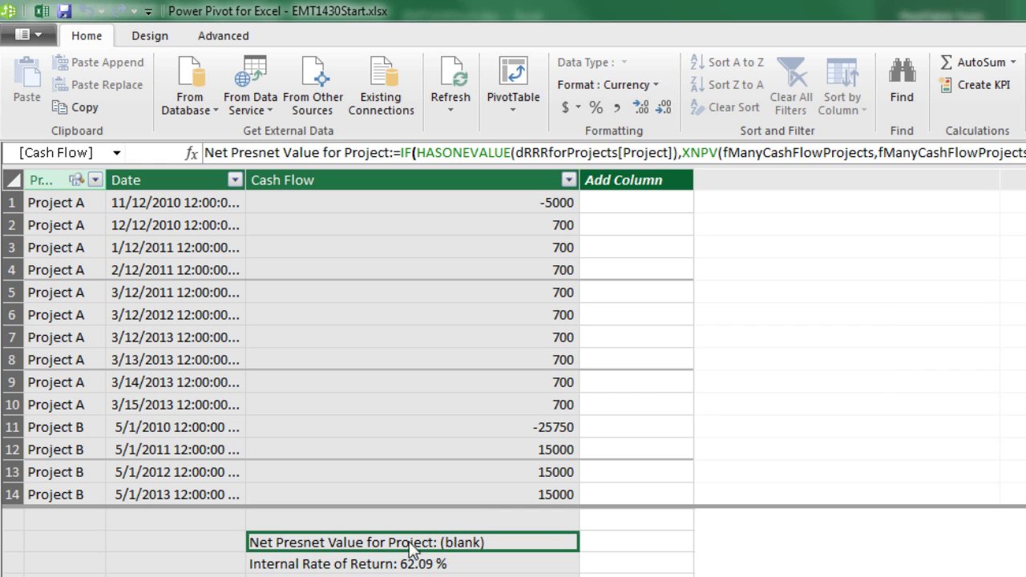
click(392, 154)
key(BackSpace)
key(BackSpace)
key(BackSpace)
key(BackSpace)
key(BackSpace)
key(BackSpace)
key(BackSpace)
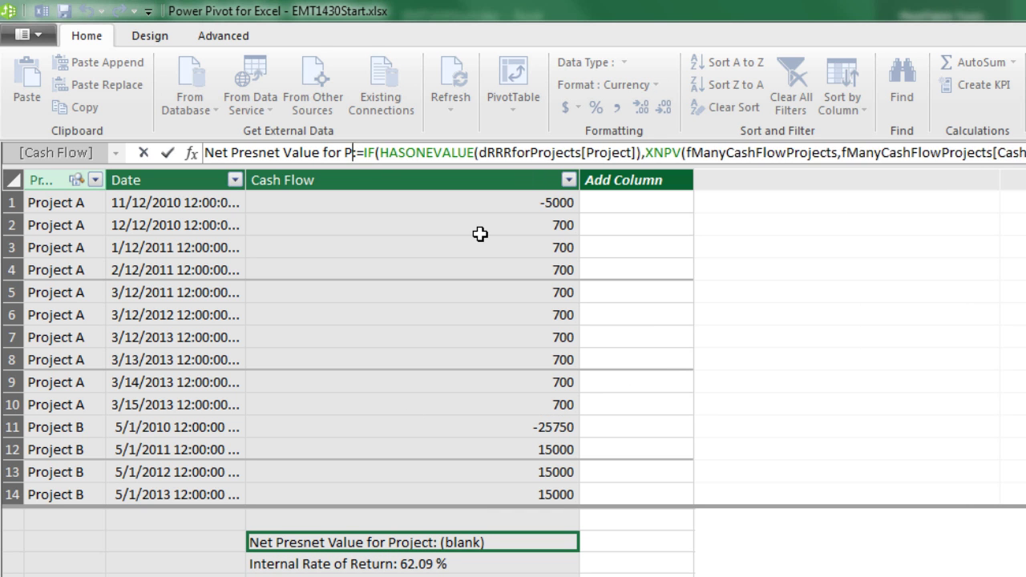
key(BackSpace)
key(BackSpace)
key(BackSpace)
key(BackSpace)
key(BackSpace)
key(Return)
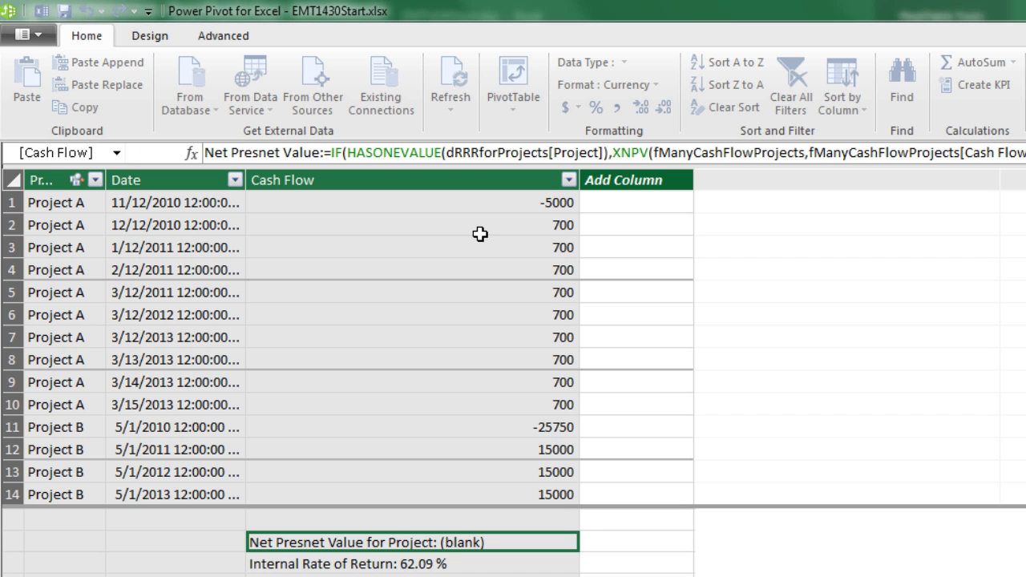
Step: Back in Excel, change Project A's 3/15/2013 cash flow in the projects table to -1000
key(alt+Tab)
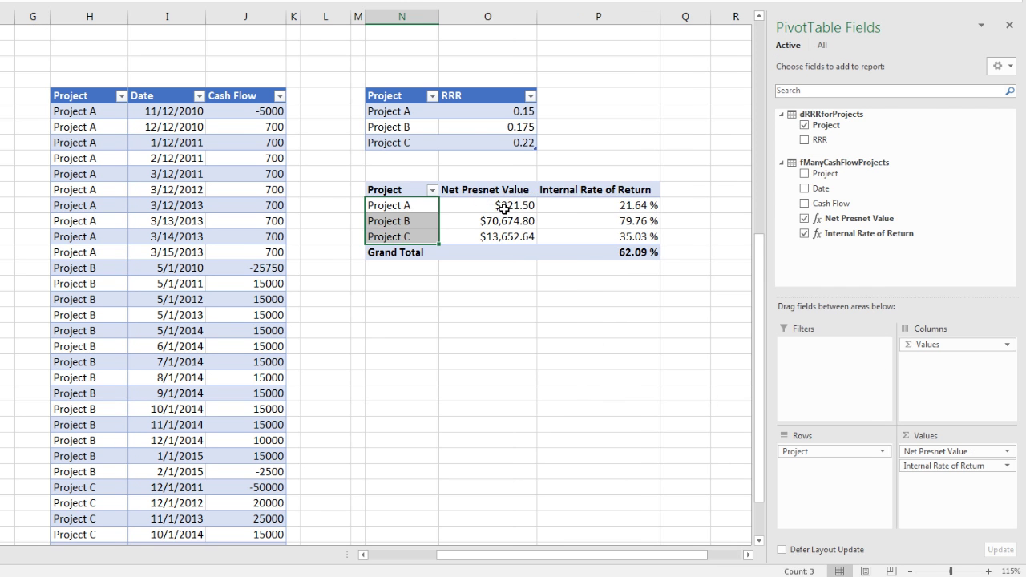
click(504, 207)
scroll(107, 139, down, 1)
click(112, 142)
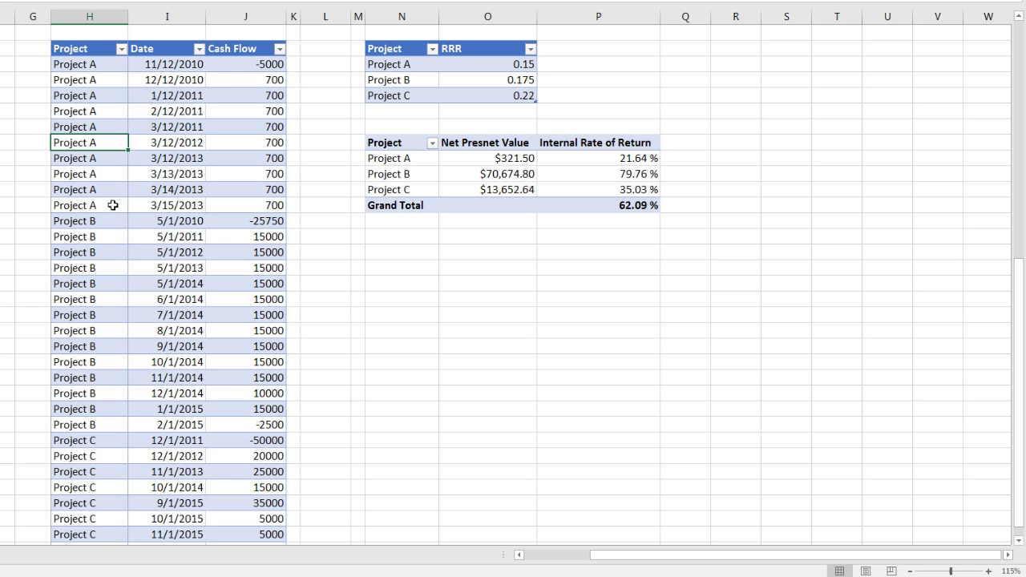
click(245, 204)
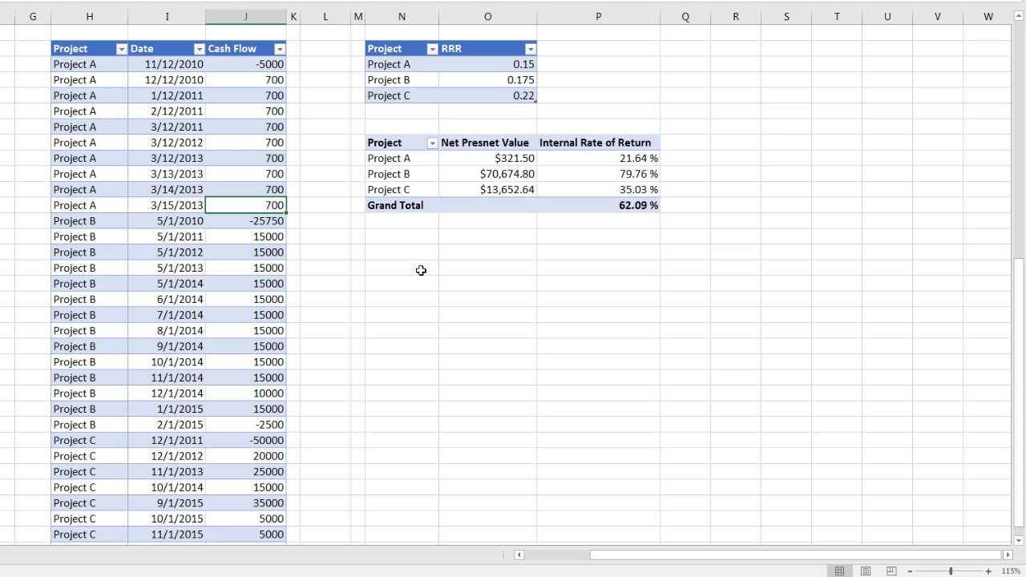
text(-1000)
Step: Commit the cash flow edit and refresh the project PivotTable
click(526, 174)
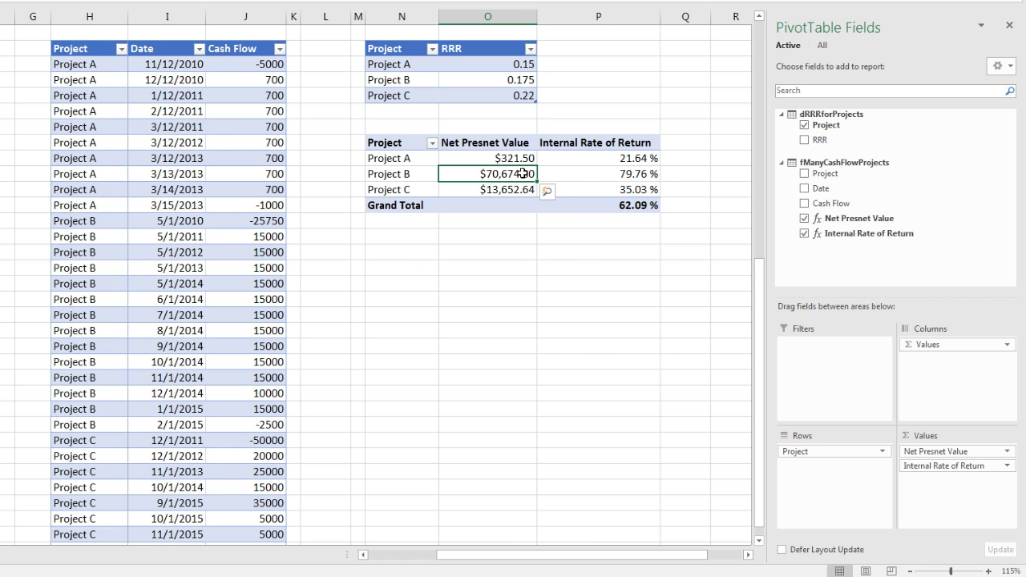
right_click(525, 175)
click(559, 232)
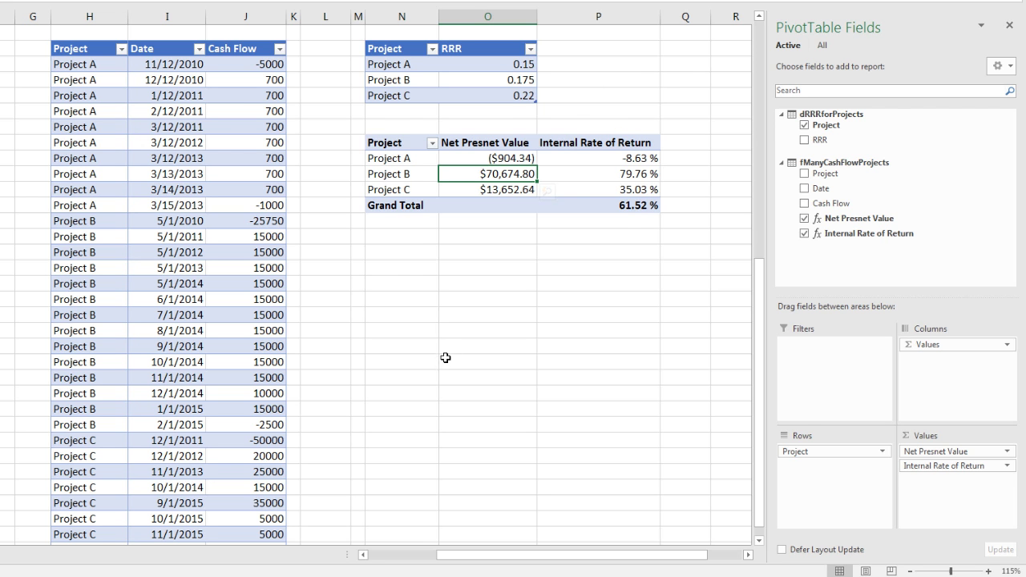
Step: Review the Net Presnet Value and Internal Rate of Return formulas in Power Pivot, and return to the top of the Excel worksheet
scroll(443, 353, up, 2)
key(alt+Tab)
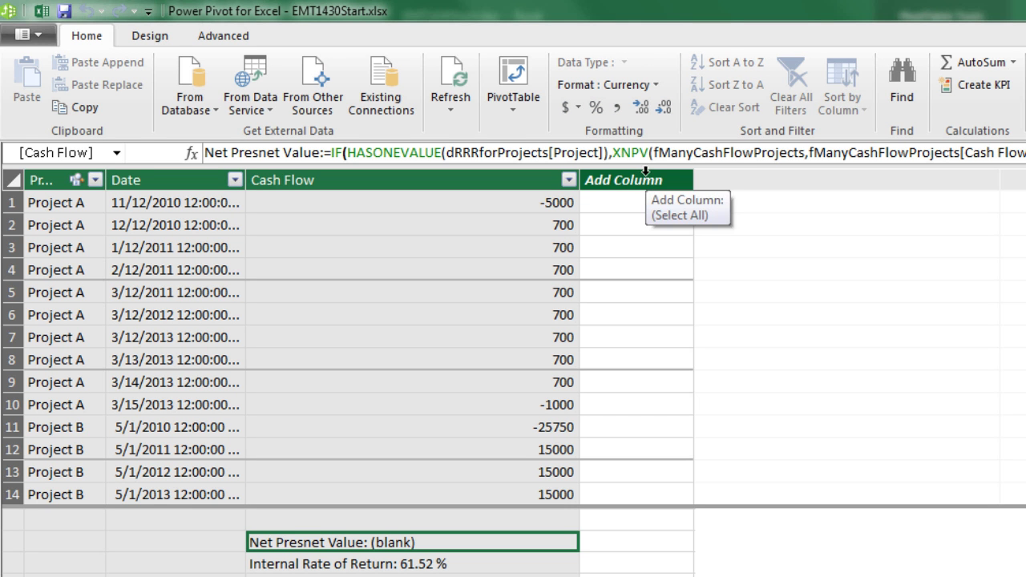
click(427, 566)
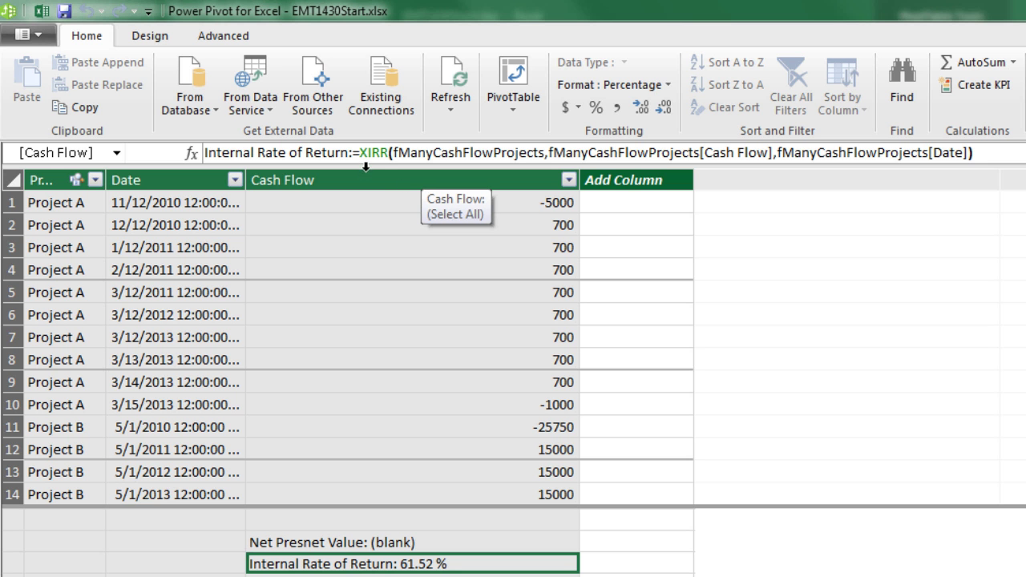
key(alt+Tab)
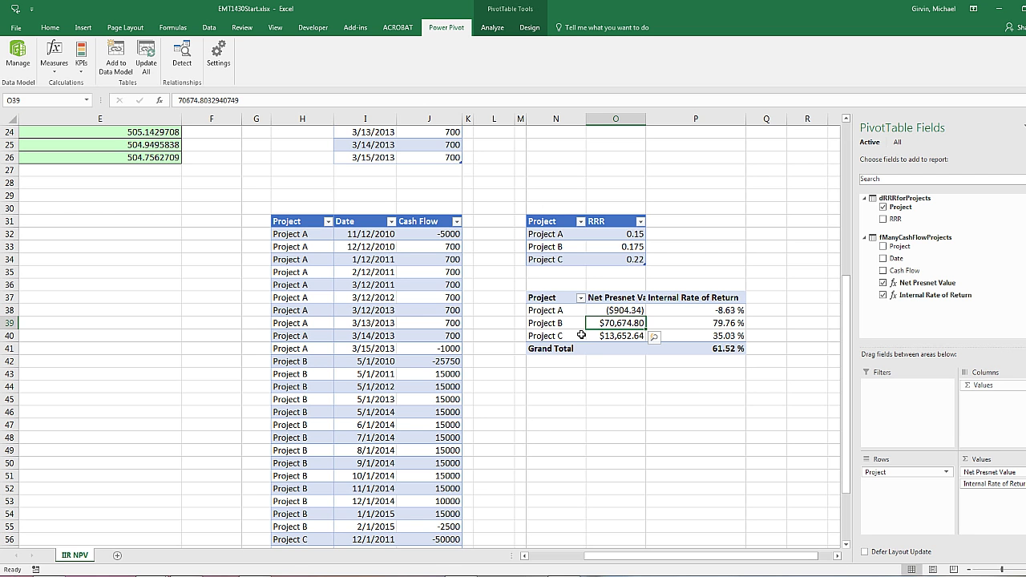
scroll(643, 386, up, 8)
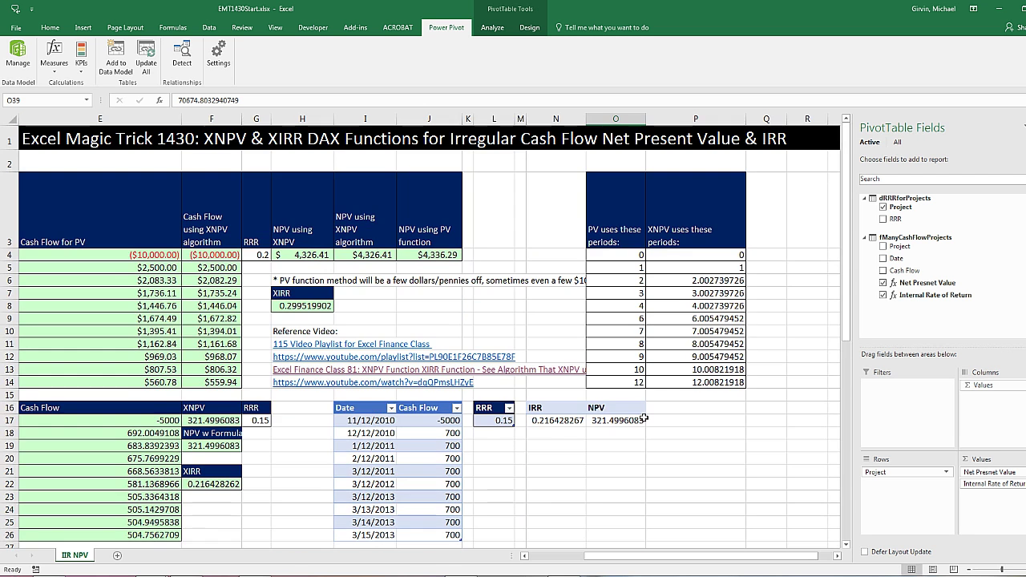